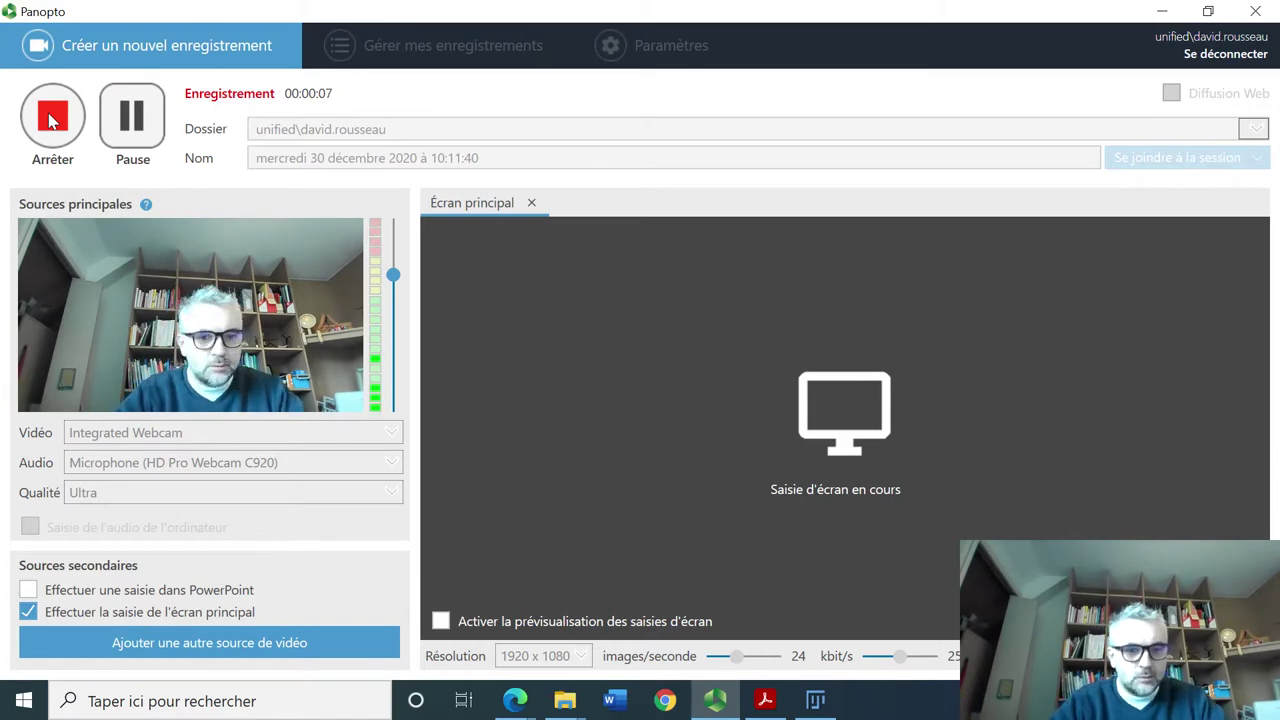
# Step: Hide the recorder and open the HandsOn 5 folder beside the Fiji window
pyautogui.click(440, 622)
pyautogui.click(1161, 11)
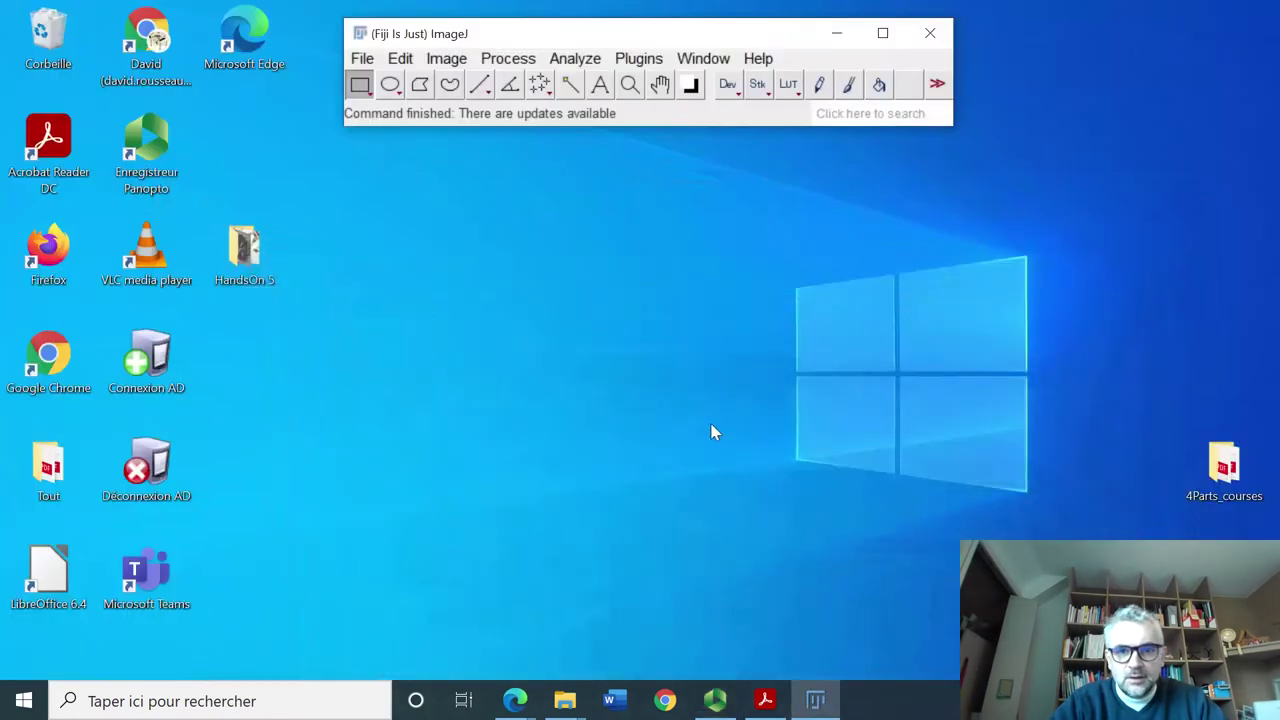
pyautogui.moveTo(526, 42); pyautogui.dragTo(534, 90)
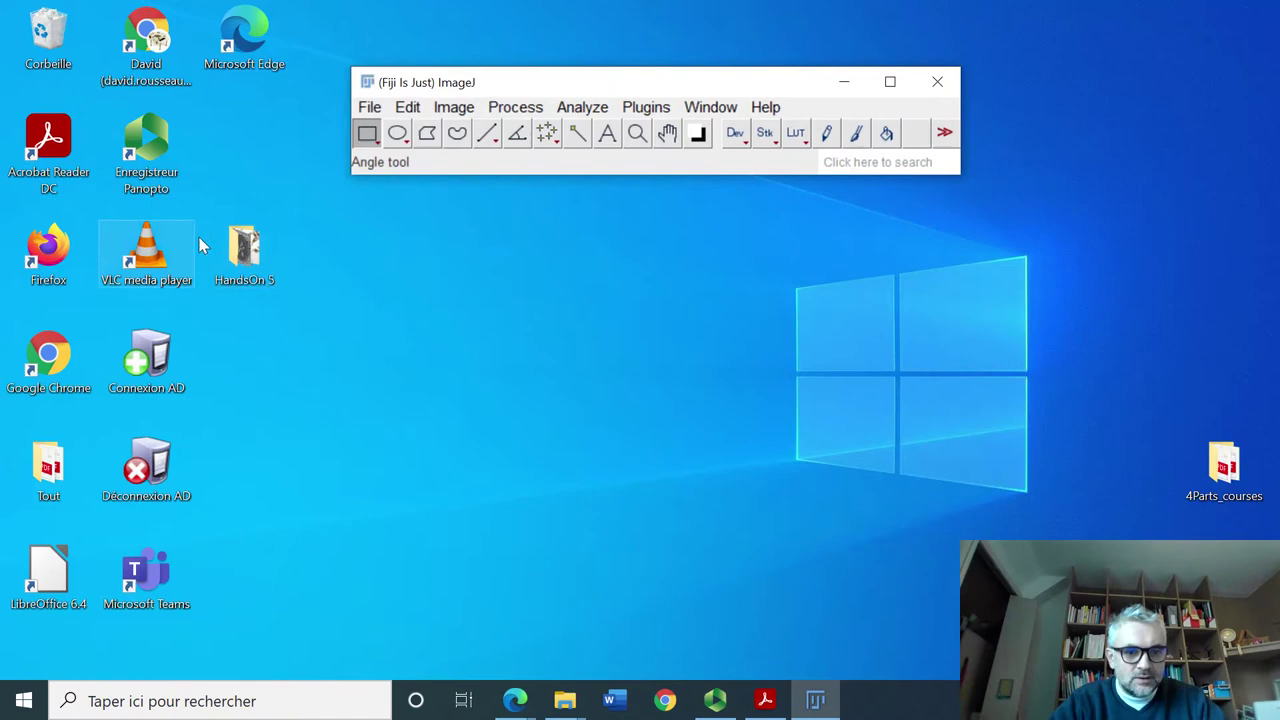
pyautogui.click(246, 250)
pyautogui.doubleClick(245, 250)
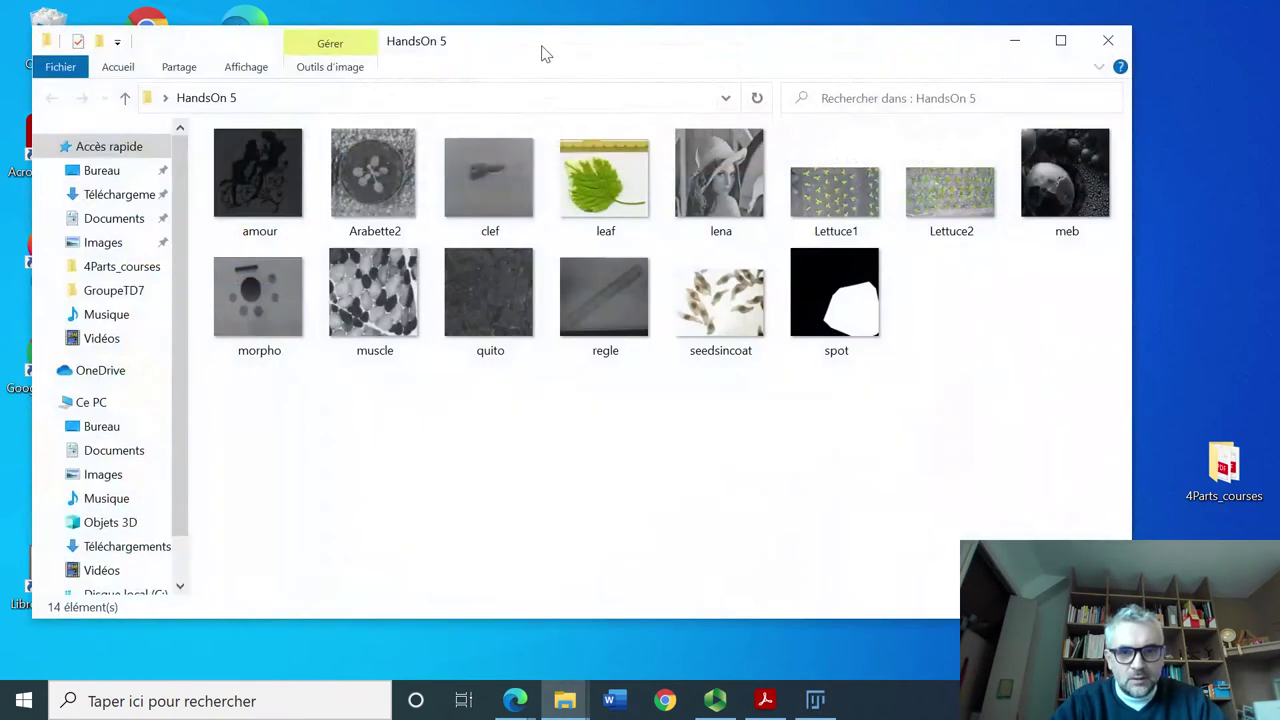
pyautogui.moveTo(545, 53); pyautogui.dragTo(673, 274)
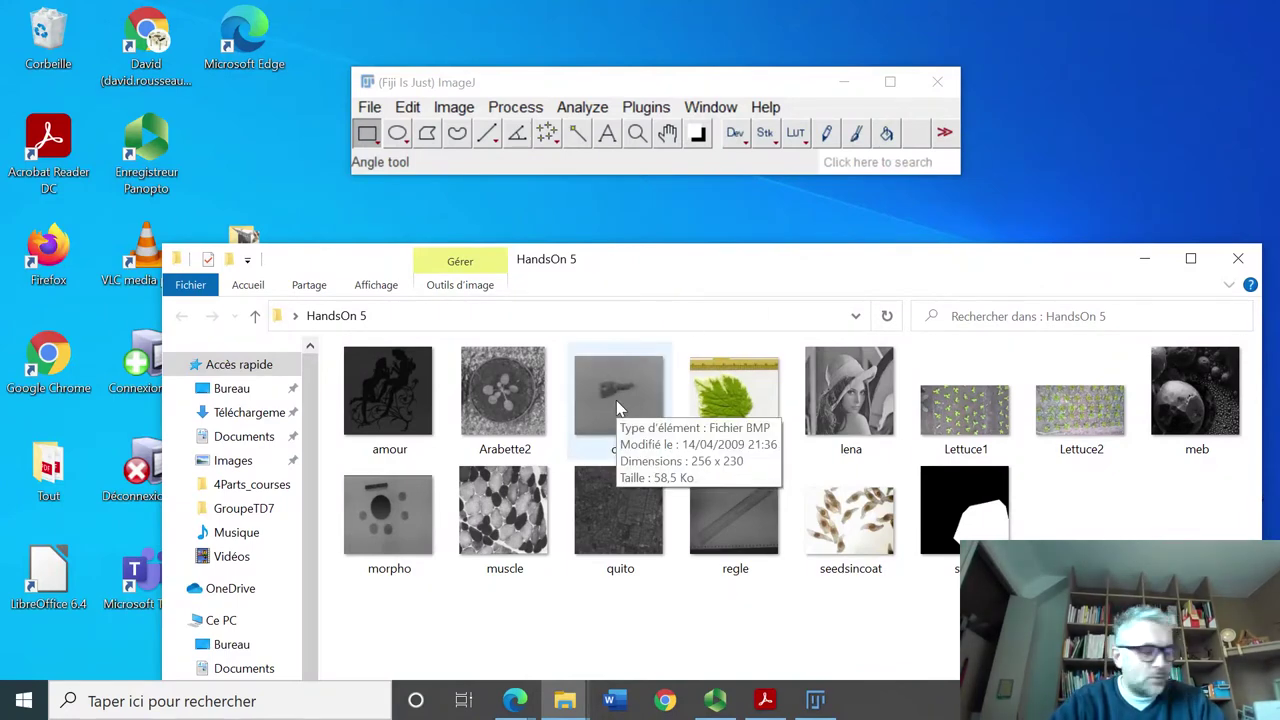
# Step: Open clef.bmp and muscle.bmp in Fiji by dropping them onto its toolbar, then minimize Explorer
pyautogui.moveTo(616, 406); pyautogui.dragTo(516, 165)
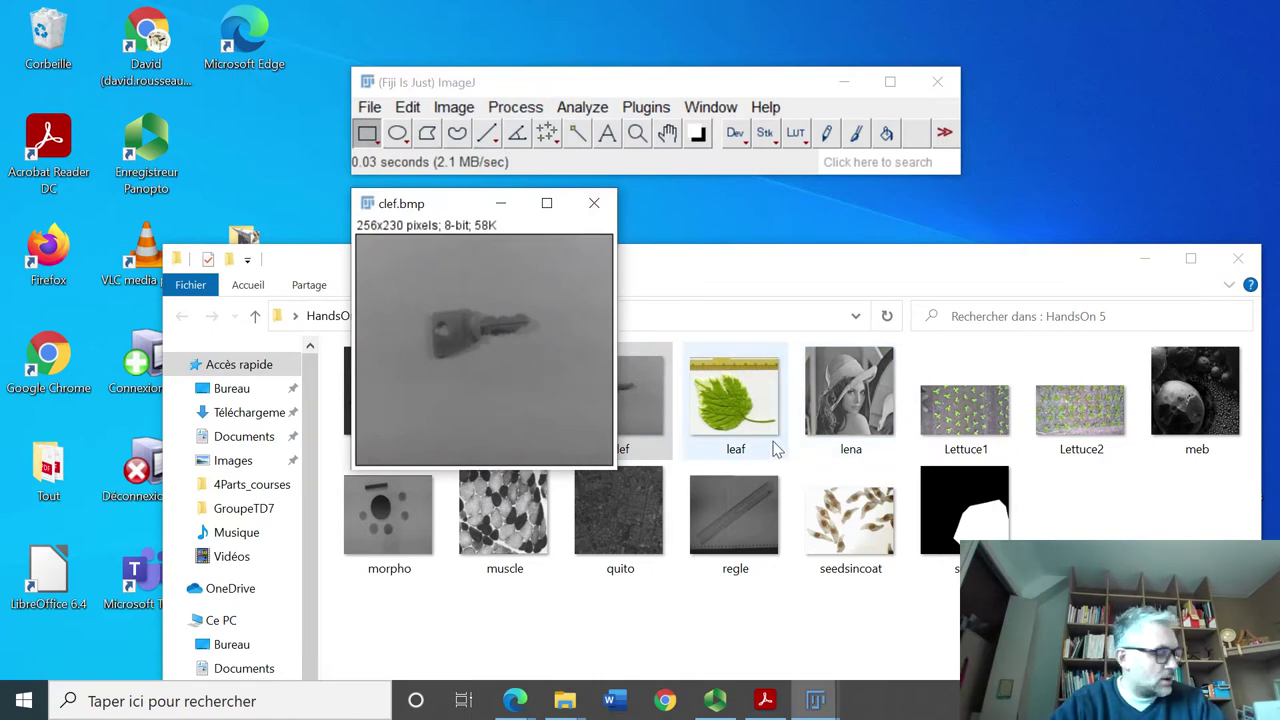
pyautogui.moveTo(510, 540); pyautogui.dragTo(712, 160)
pyautogui.click(1145, 258)
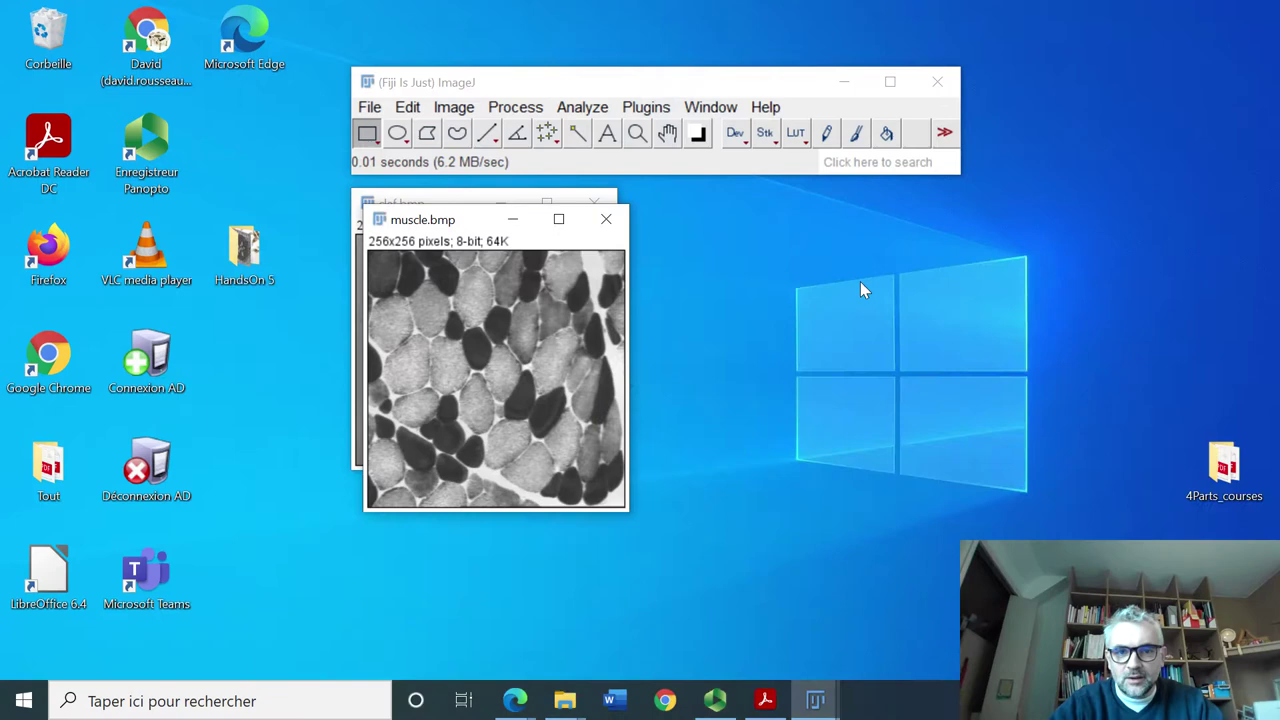
# Step: Place the two images side by side and show the clef histogram next to its image
pyautogui.moveTo(460, 228); pyautogui.dragTo(738, 211)
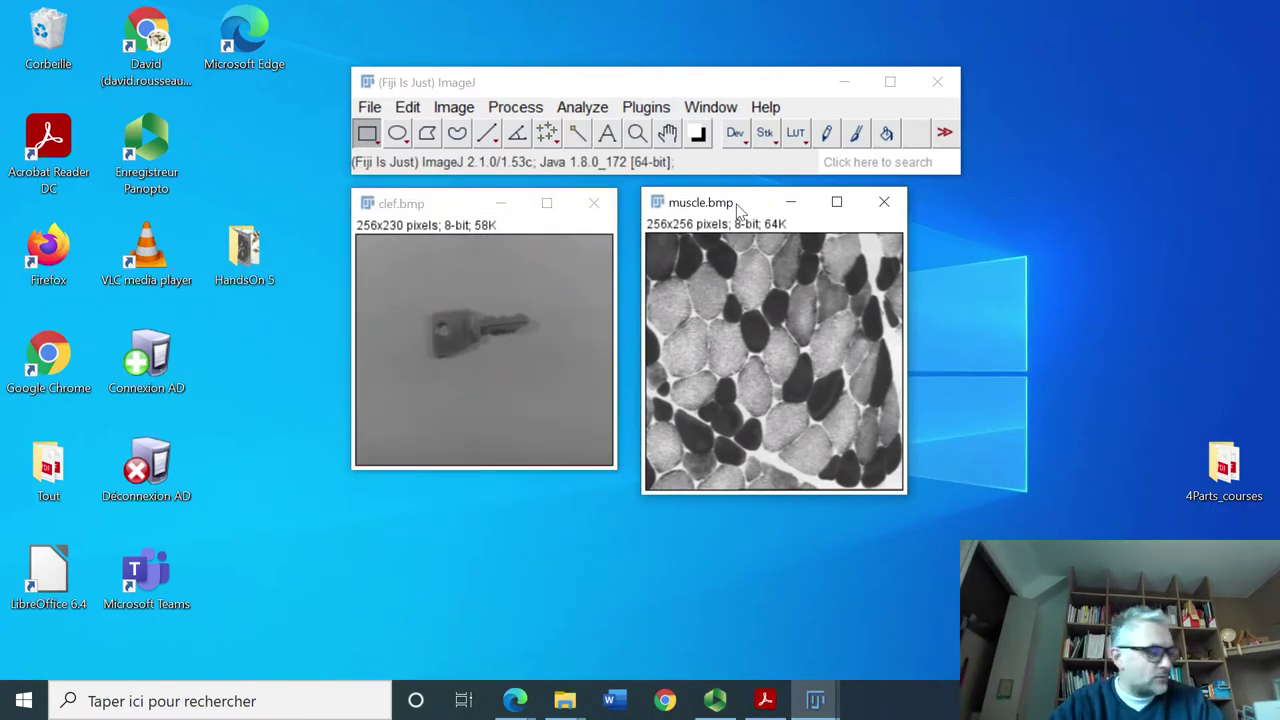
pyautogui.moveTo(465, 206); pyautogui.dragTo(415, 207)
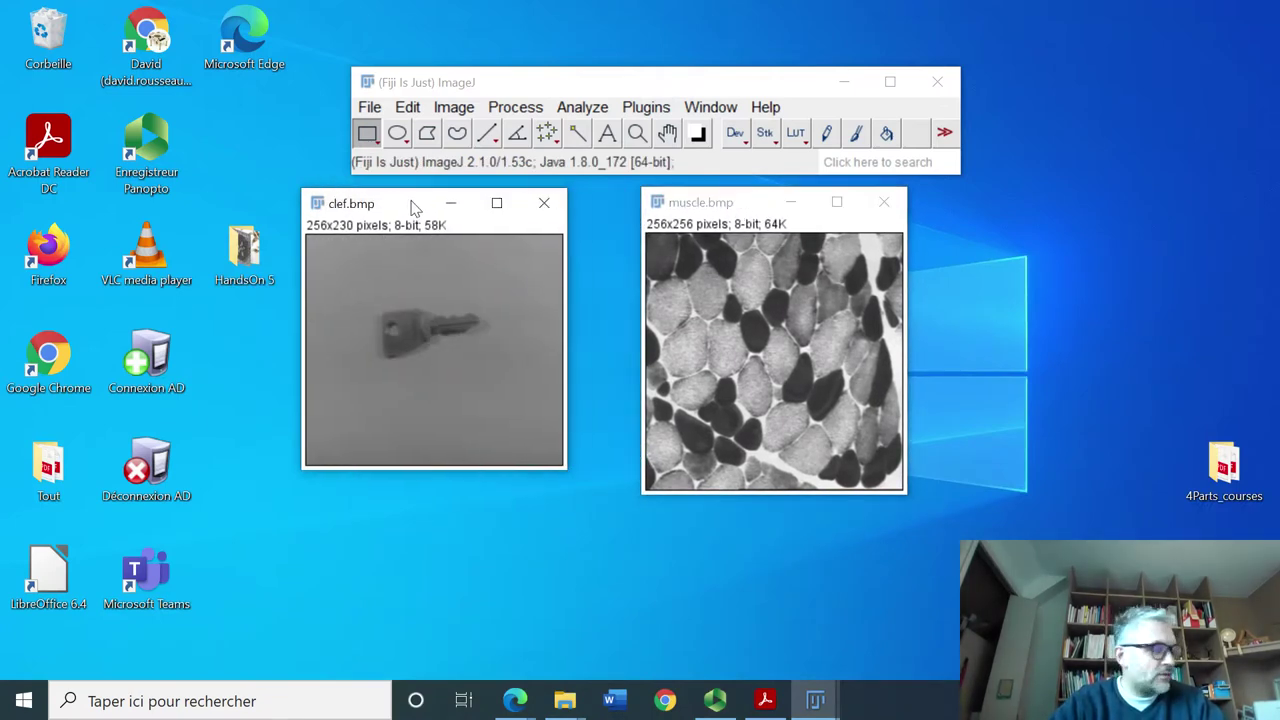
pyautogui.click(592, 110)
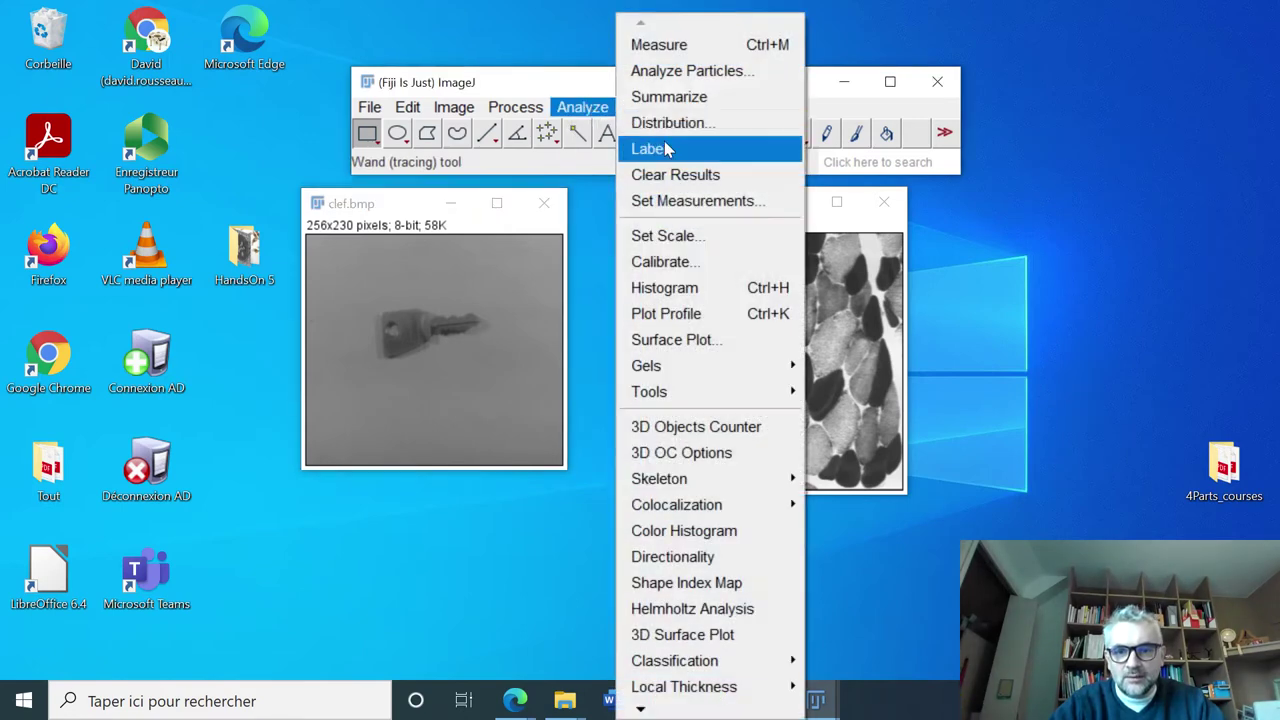
pyautogui.click(670, 290)
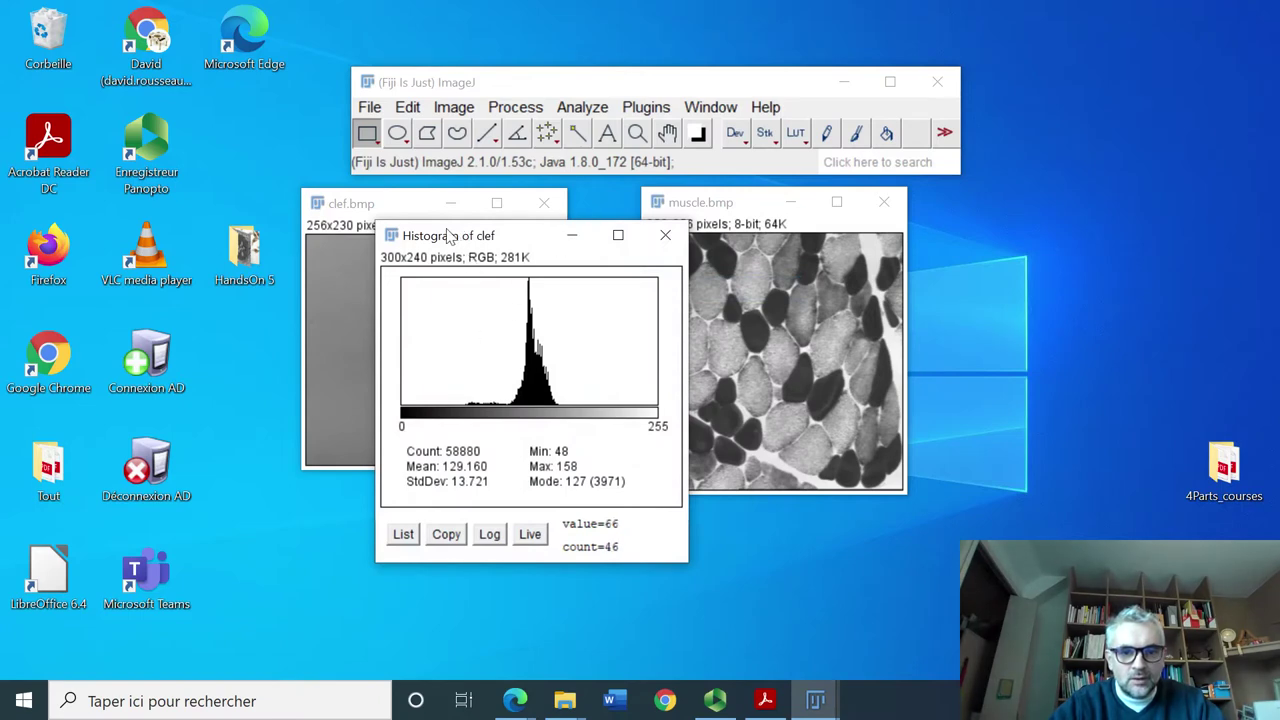
pyautogui.moveTo(450, 237); pyautogui.dragTo(356, 324)
pyautogui.moveTo(327, 193); pyautogui.dragTo(33, 305)
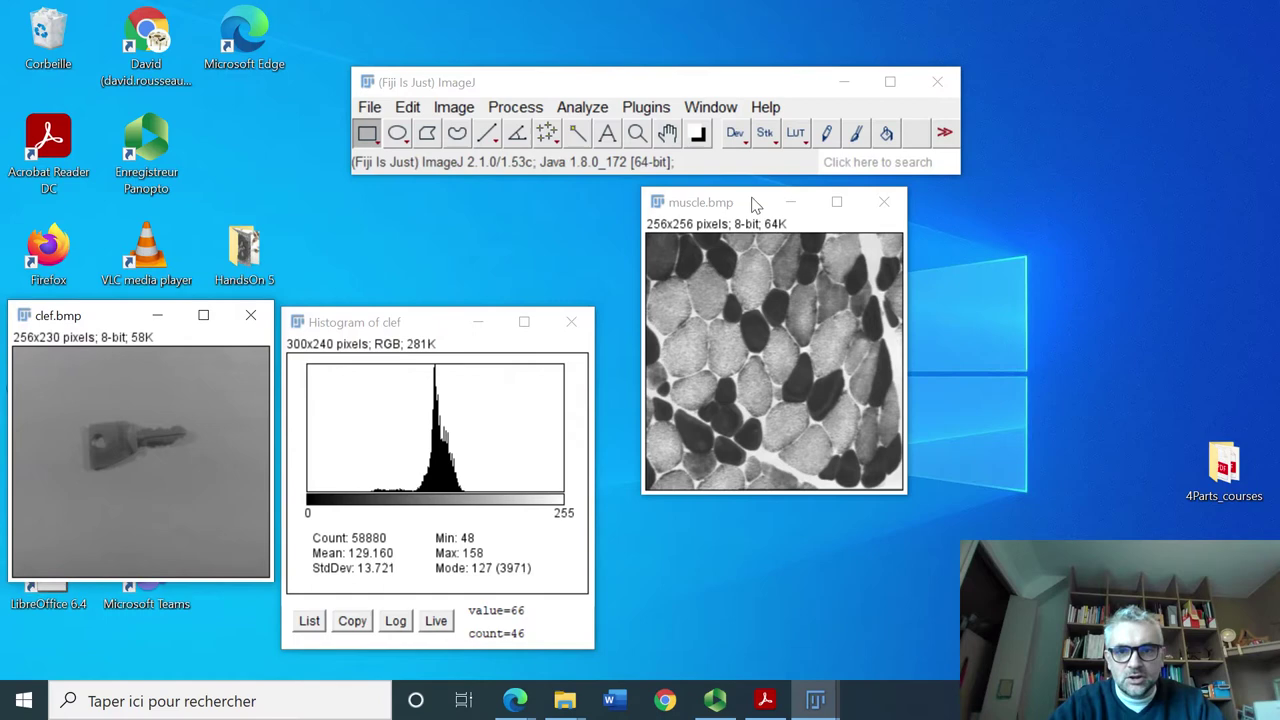
# Step: Show the muscle histogram right of the muscle image and line up the clef windows
pyautogui.moveTo(755, 204); pyautogui.dragTo(824, 253)
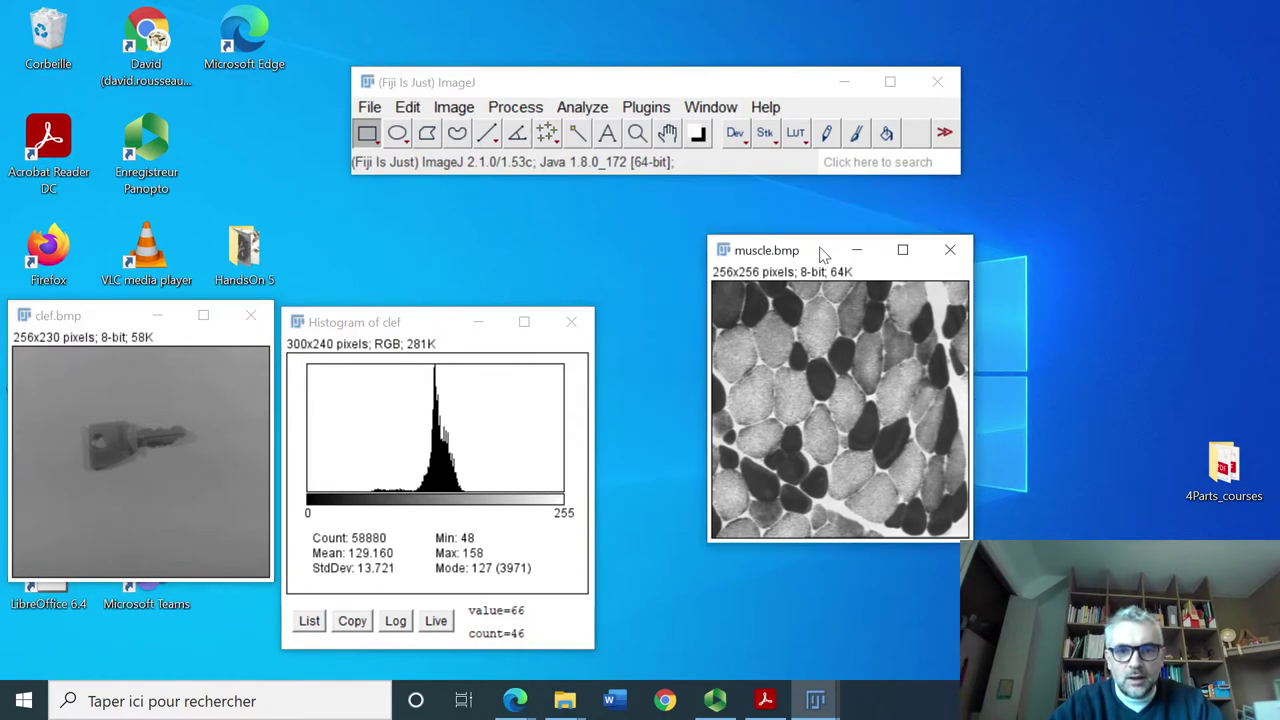
pyautogui.click(580, 108)
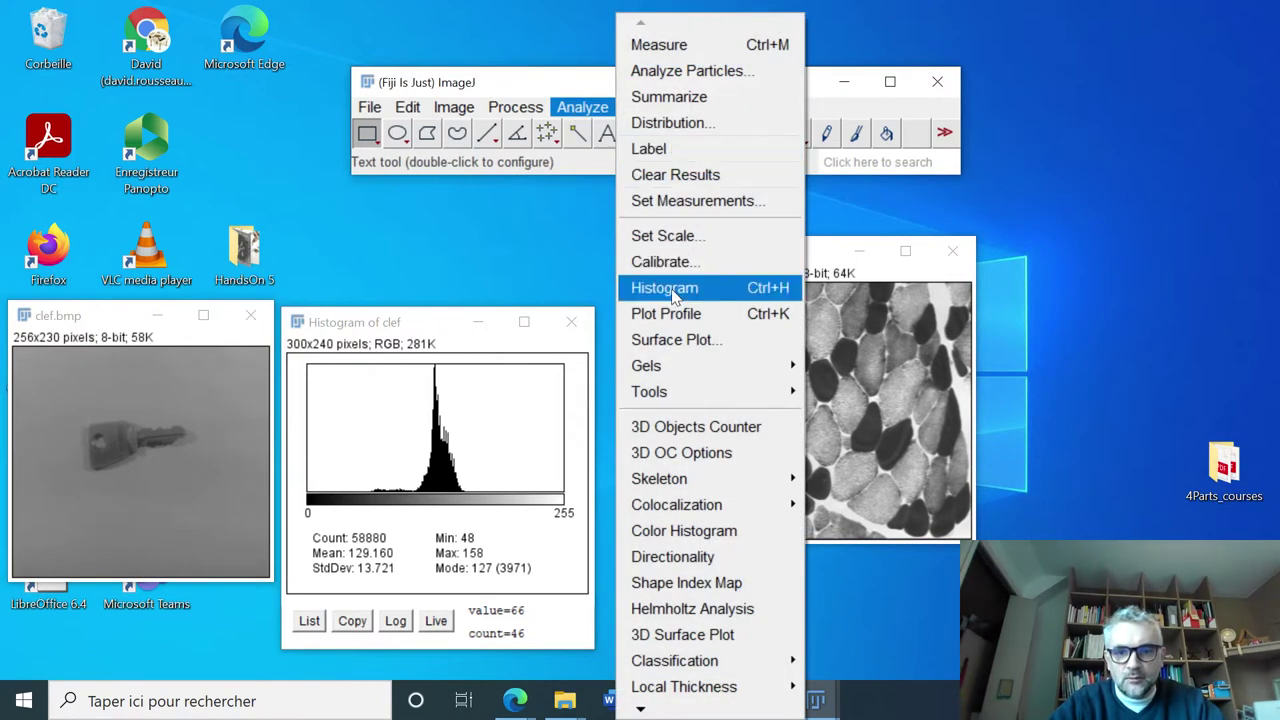
pyautogui.click(672, 290)
pyautogui.moveTo(481, 258); pyautogui.dragTo(1068, 258)
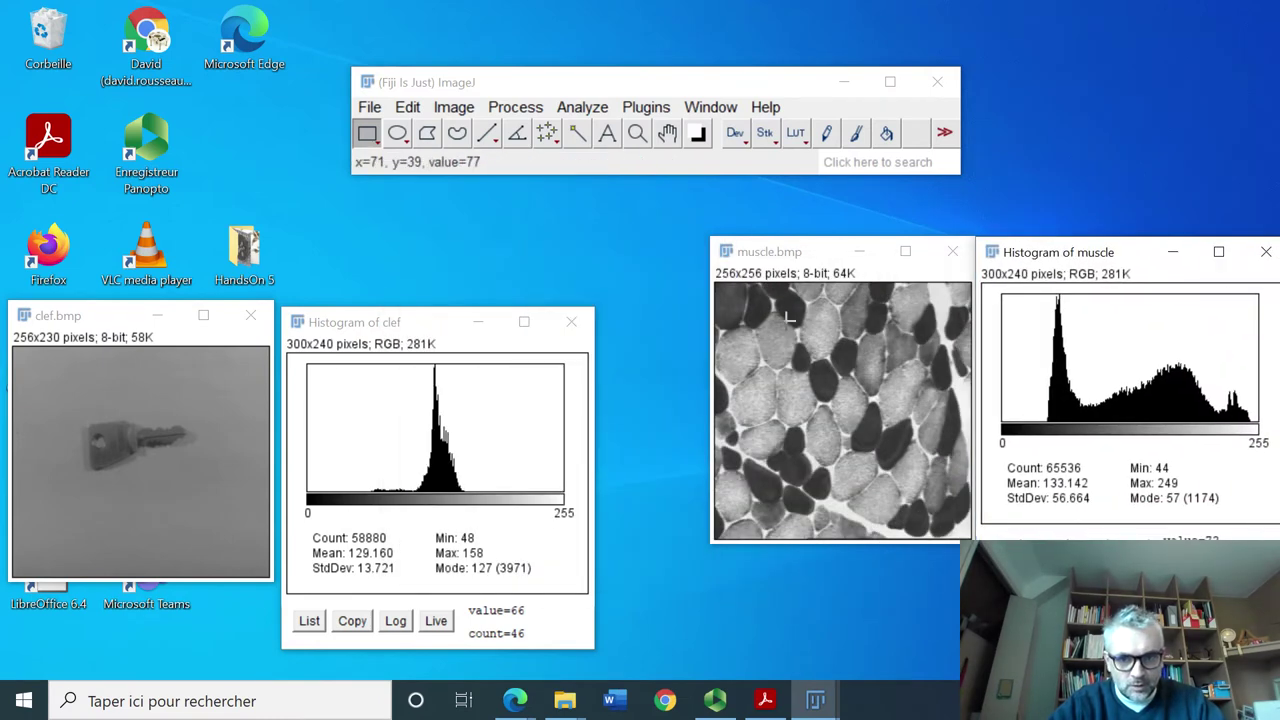
pyautogui.moveTo(390, 328); pyautogui.dragTo(396, 262)
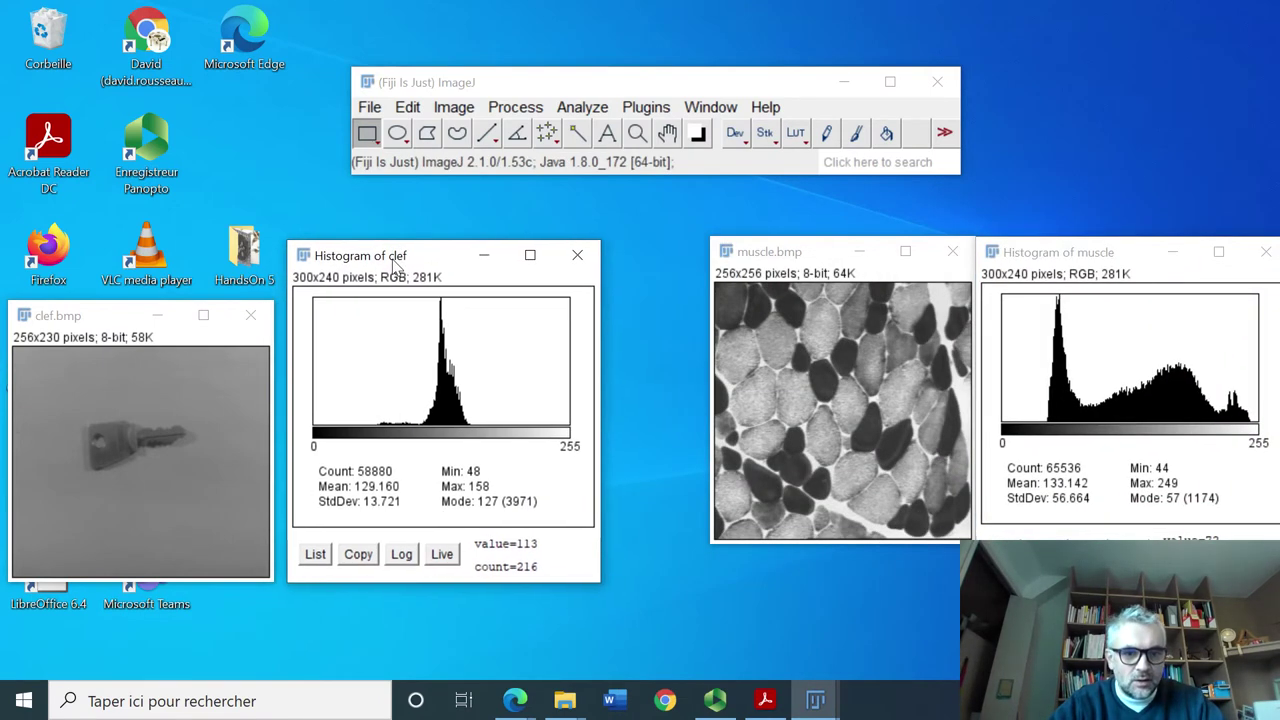
pyautogui.moveTo(175, 307); pyautogui.dragTo(183, 249)
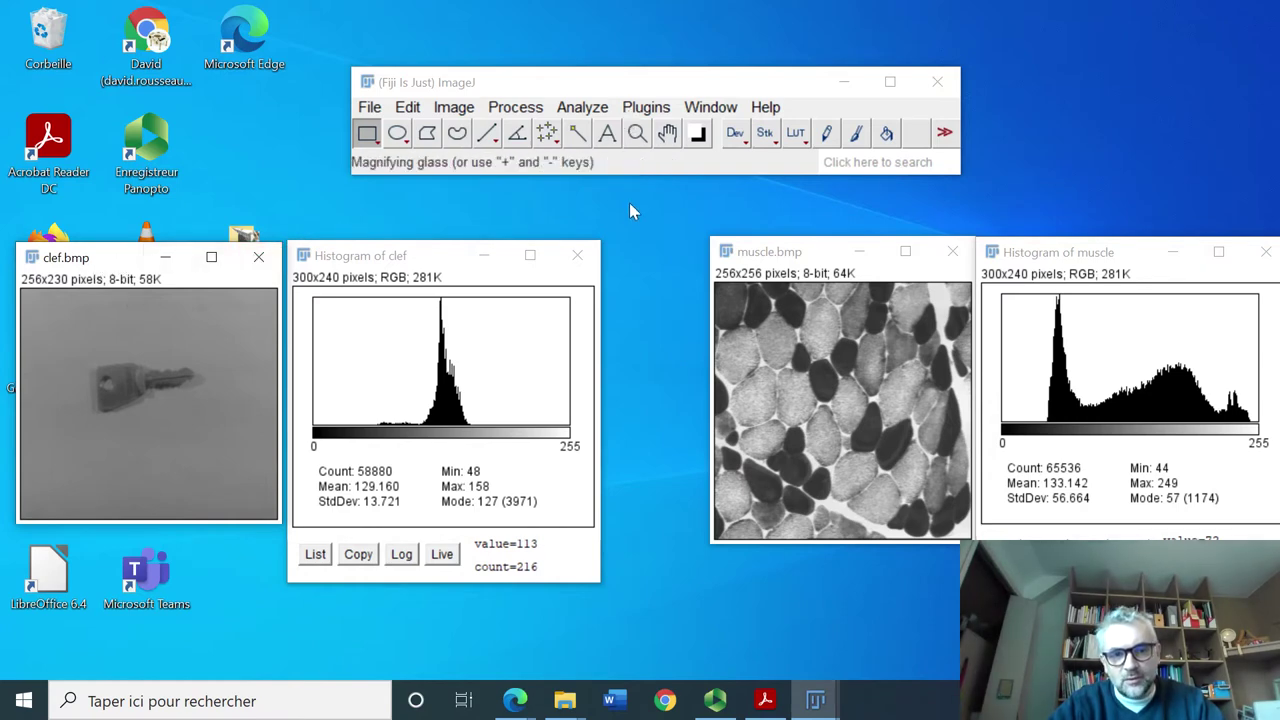
pyautogui.click(826, 249)
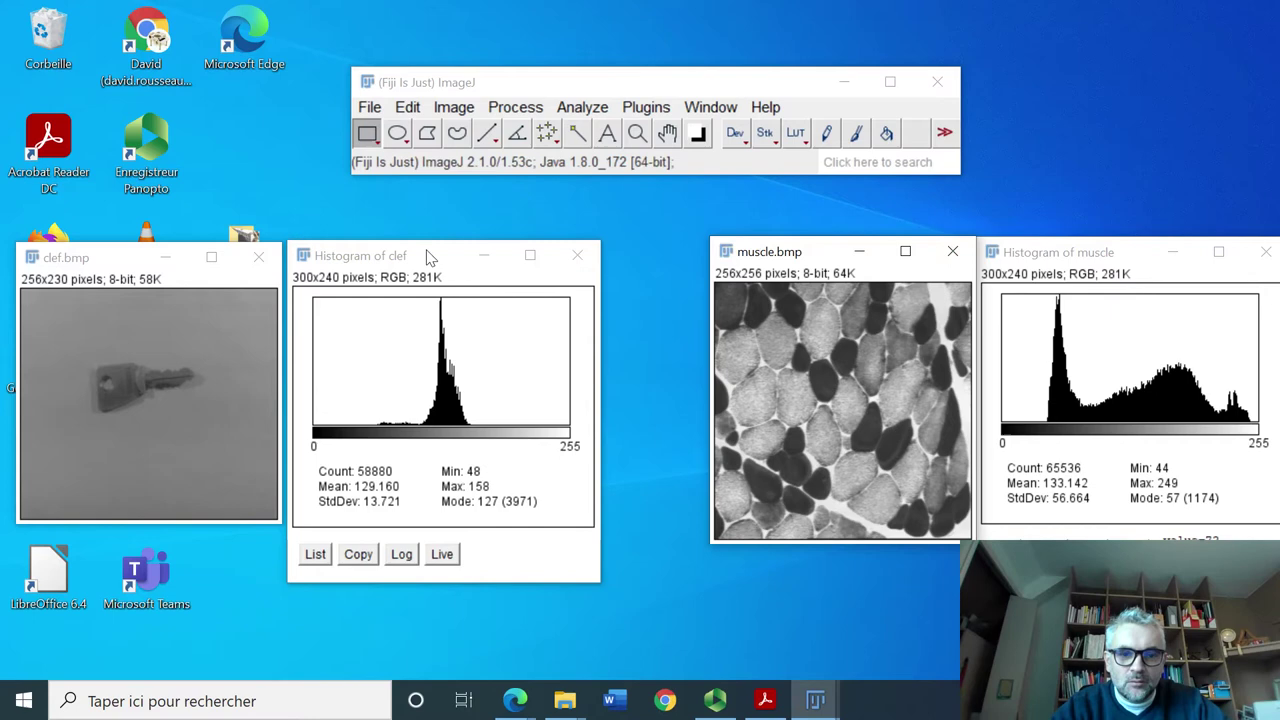
# Step: Stack the clef histogram over clef.bmp and move muscle.bmp and its histogram to the left-centre
pyautogui.moveTo(430, 258); pyautogui.dragTo(128, 340)
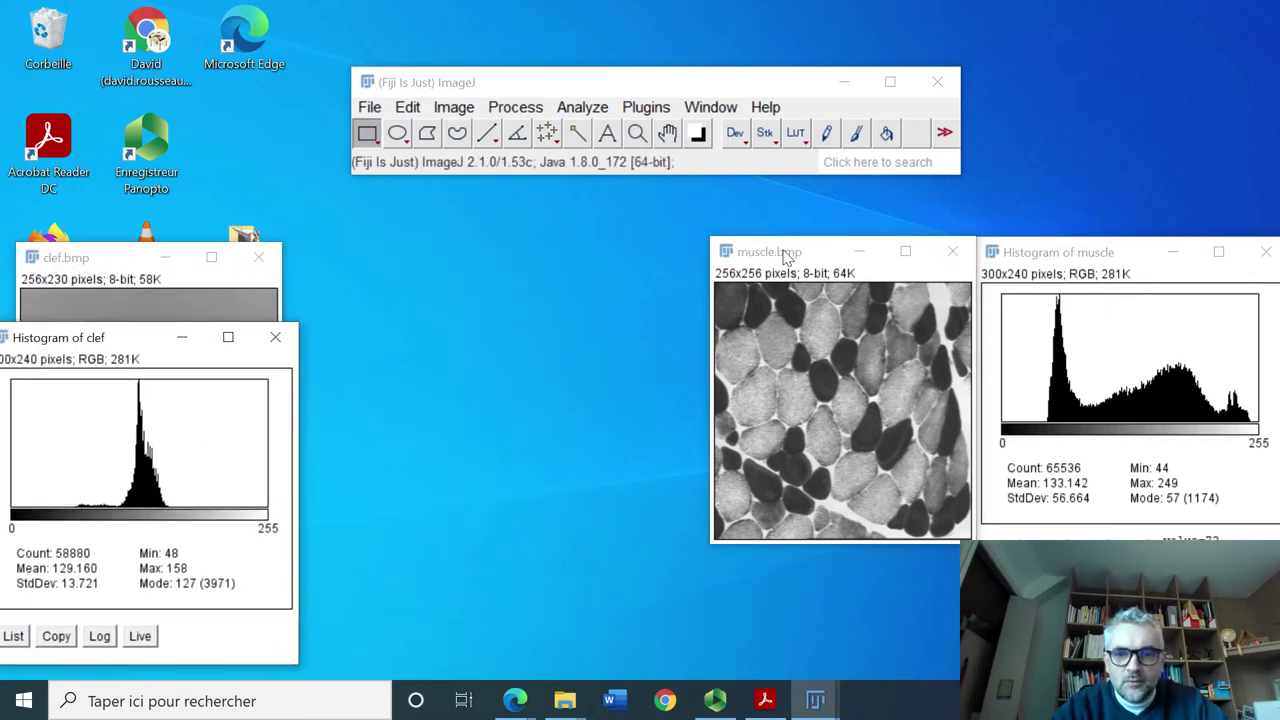
pyautogui.moveTo(778, 250); pyautogui.dragTo(471, 241)
pyautogui.moveTo(1118, 259); pyautogui.dragTo(170, 245)
pyautogui.moveTo(505, 248); pyautogui.dragTo(459, 236)
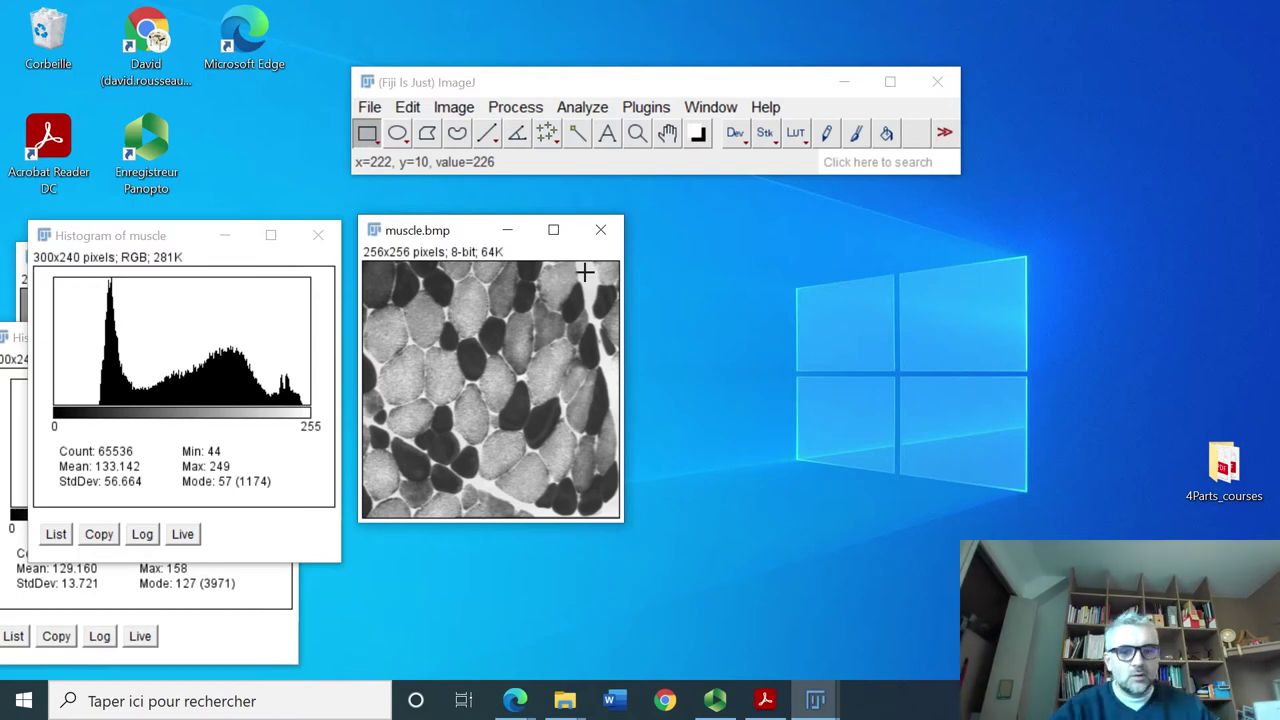
# Step: Rearrange the windows so each image sits beside its histogram
pyautogui.moveTo(115, 246); pyautogui.dragTo(737, 285)
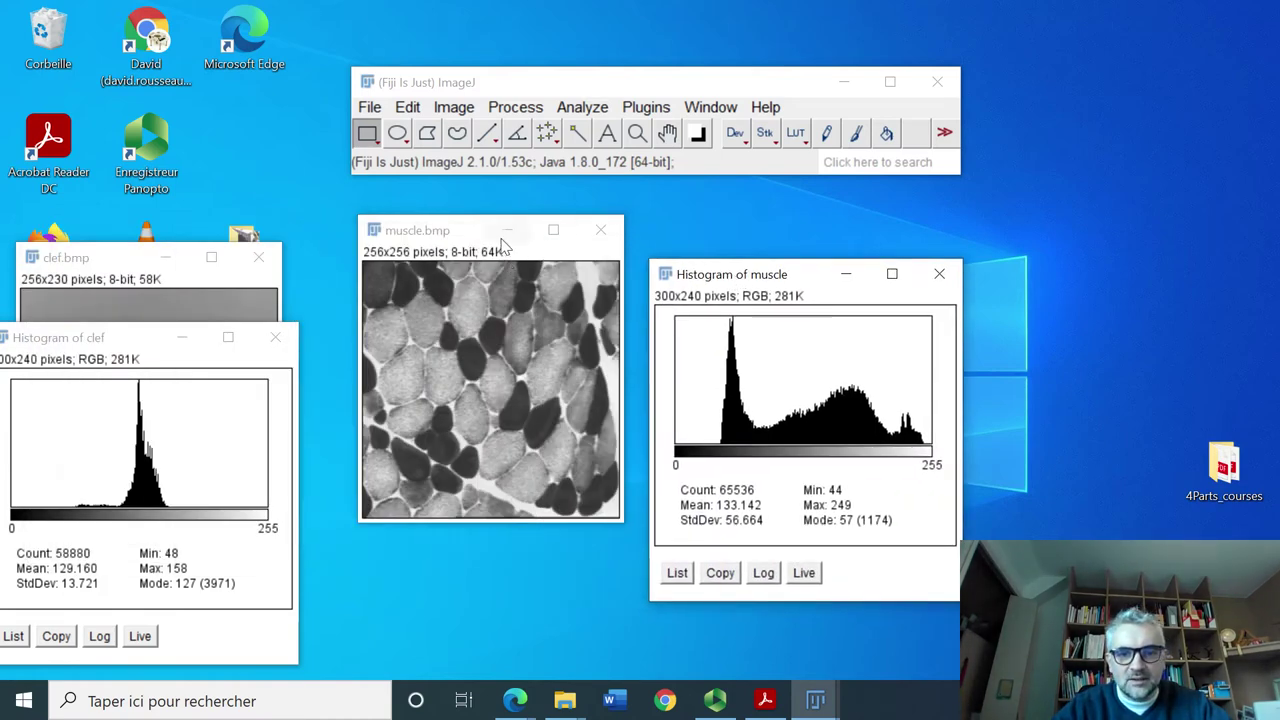
pyautogui.moveTo(443, 232); pyautogui.dragTo(737, 220)
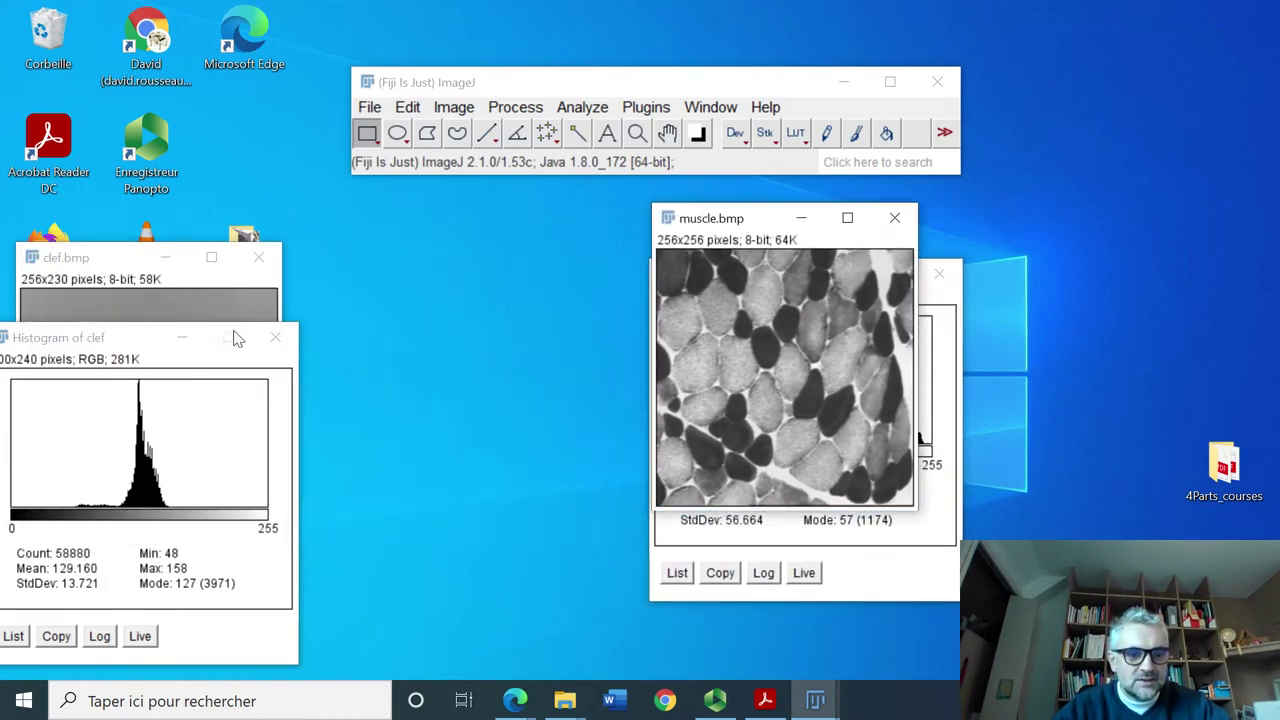
pyautogui.moveTo(113, 343); pyautogui.dragTo(233, 352)
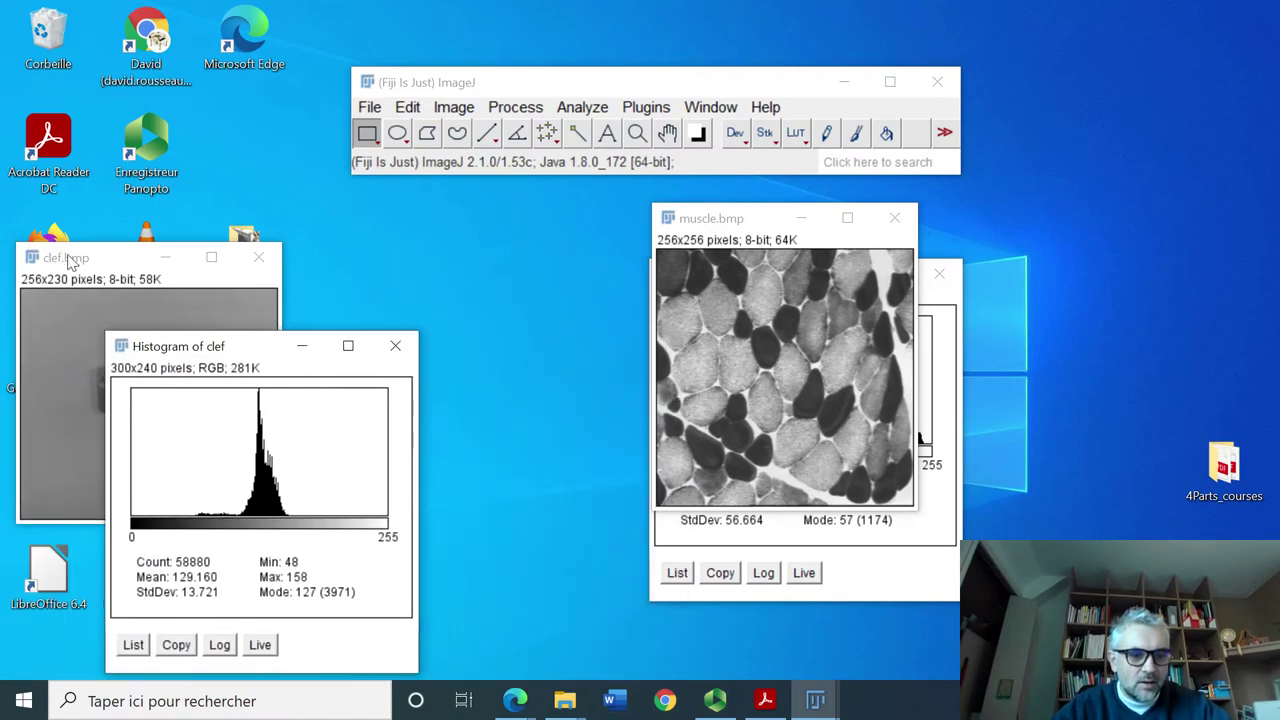
pyautogui.moveTo(70, 260); pyautogui.dragTo(144, 185)
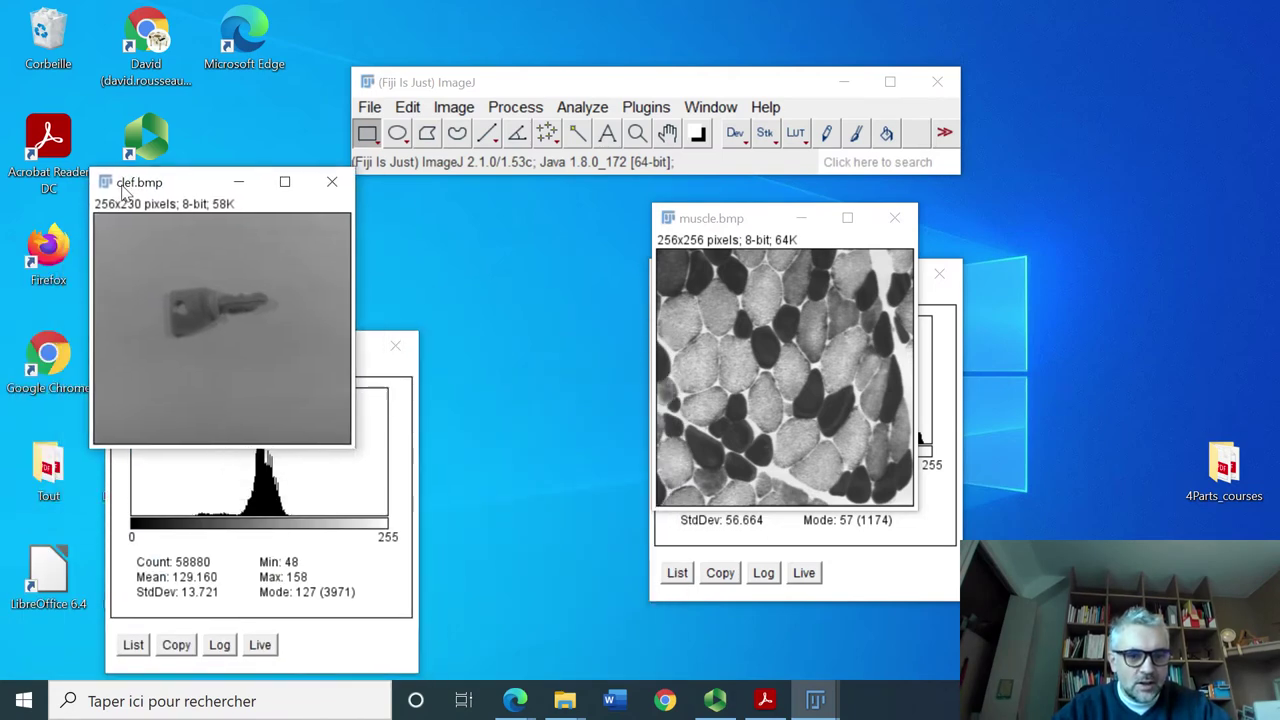
# Step: Set up Enhance Contrast for the clef image with Normalize checked and 0% saturated pixels
pyautogui.click(515, 108)
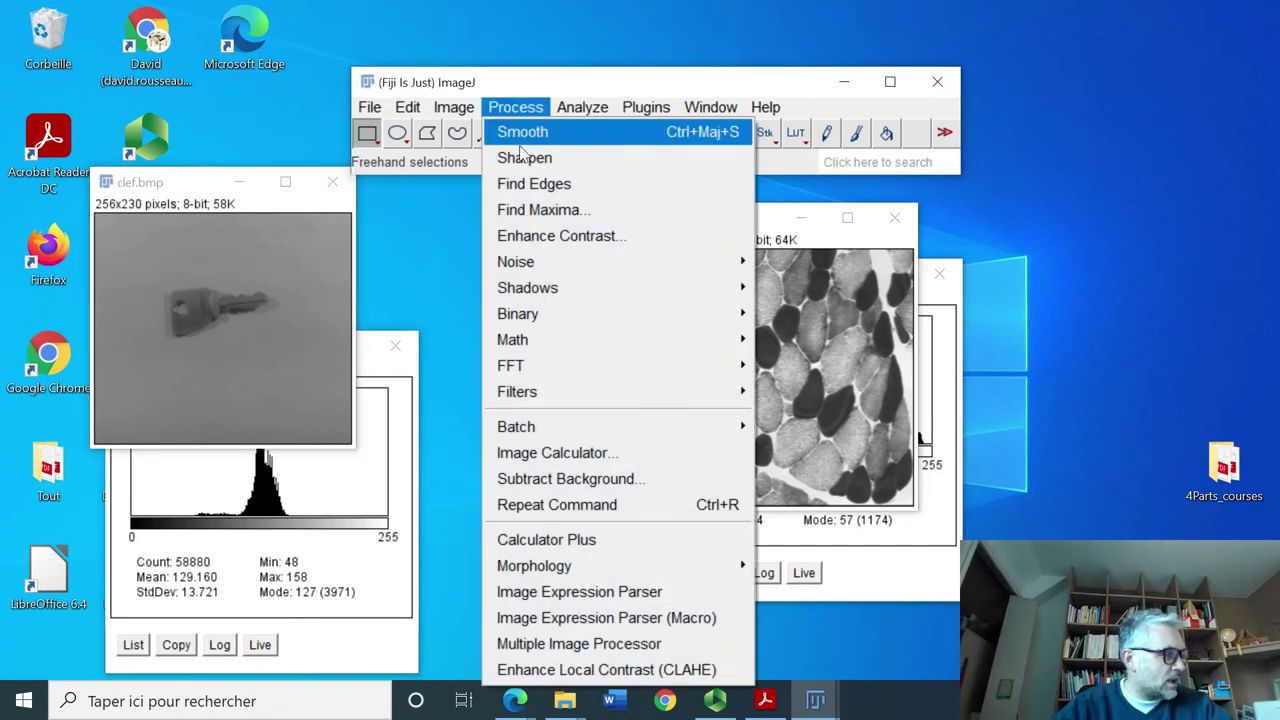
pyautogui.click(543, 242)
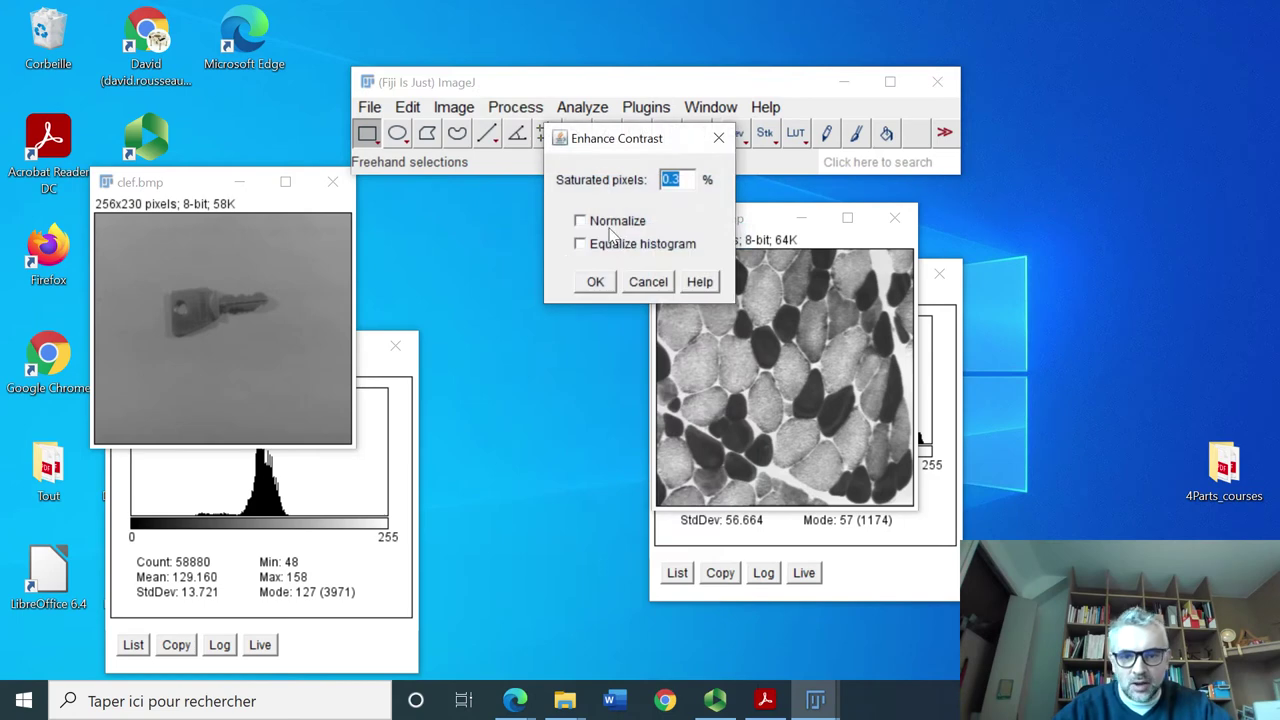
pyautogui.click(580, 222)
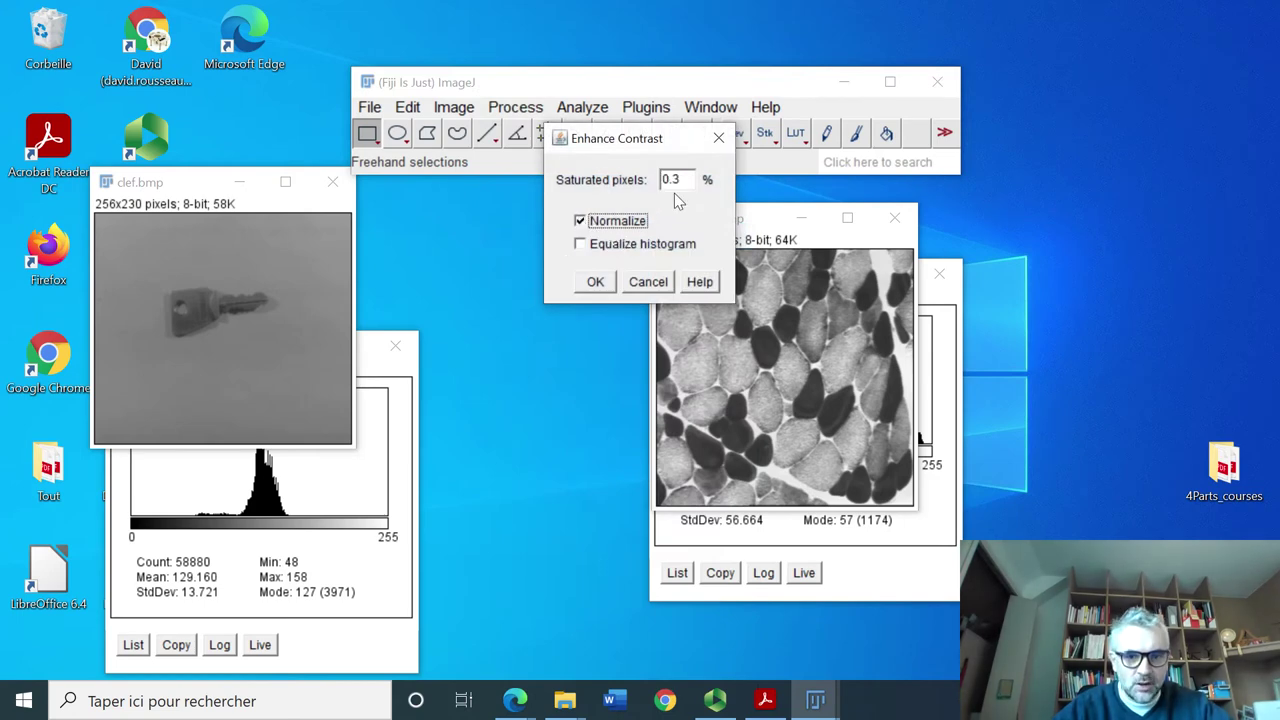
pyautogui.moveTo(684, 179)
pyautogui.mouseDown()
pyautogui.moveTo(647, 172)
pyautogui.moveTo(662, 181)
pyautogui.mouseUp()
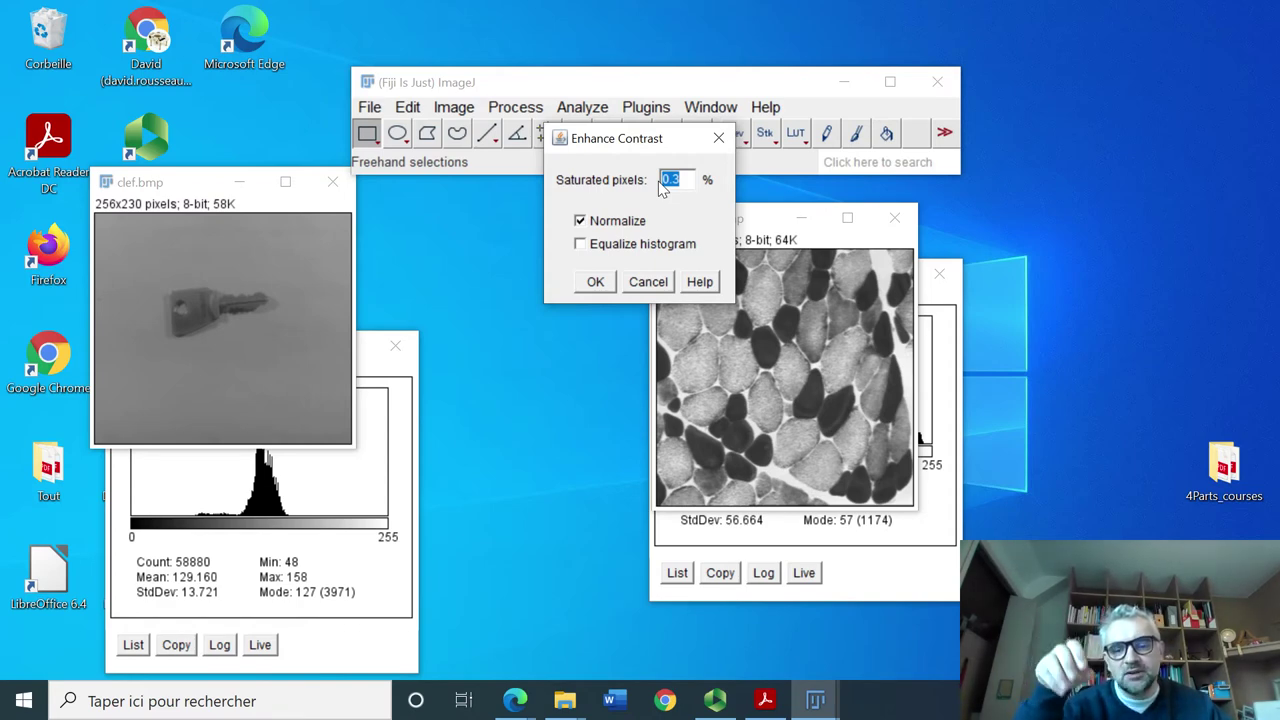
pyautogui.write('0')
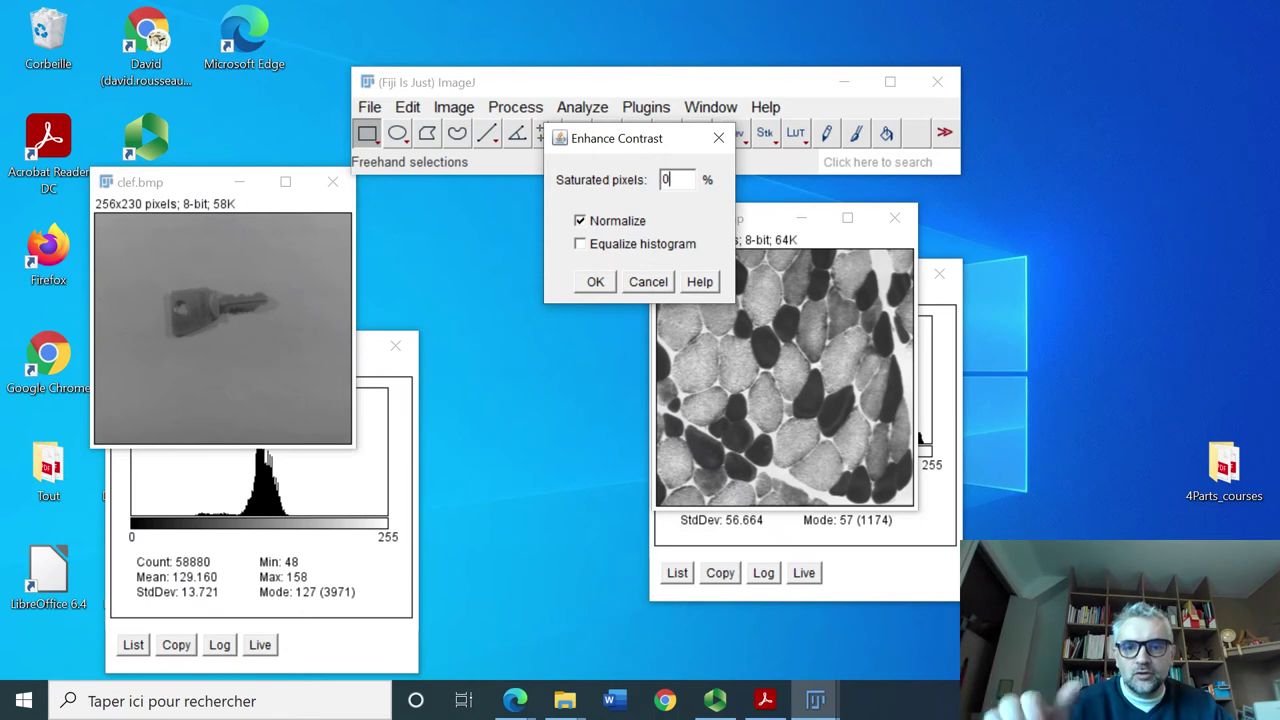
# Step: Apply the normalization and compute a new histogram of the clef image
pyautogui.click(591, 285)
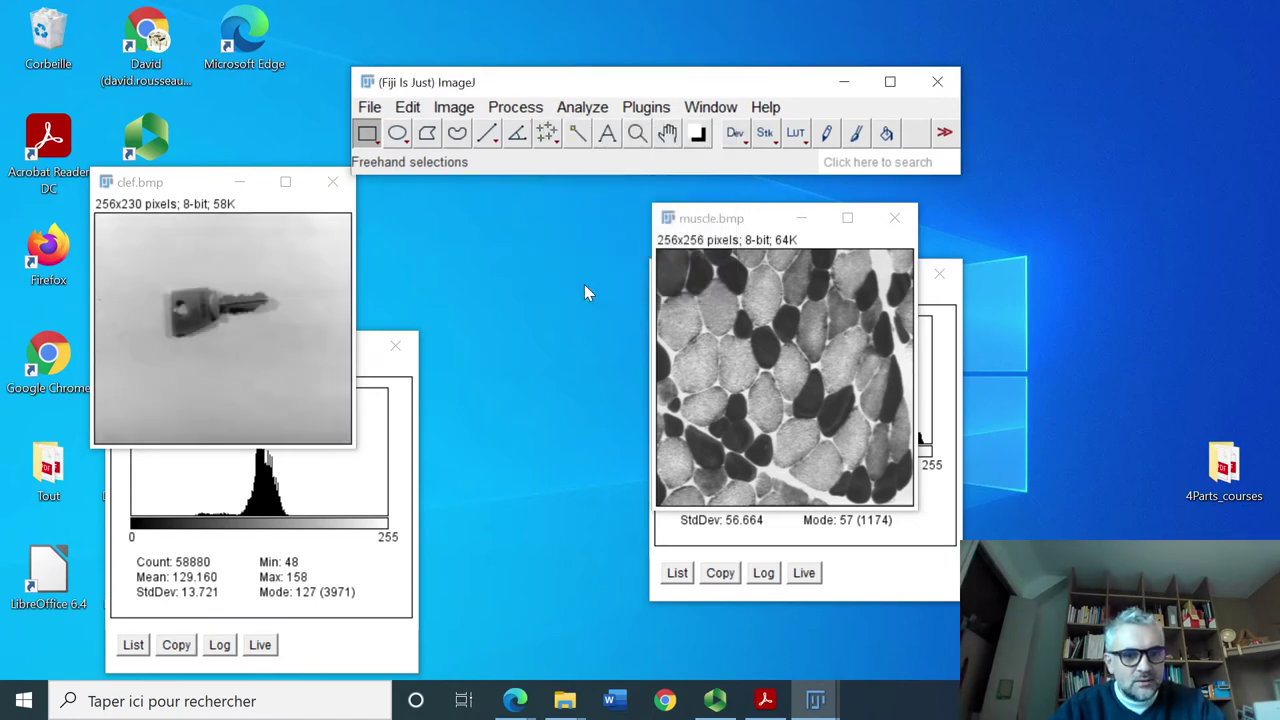
pyautogui.moveTo(169, 186); pyautogui.dragTo(308, 213)
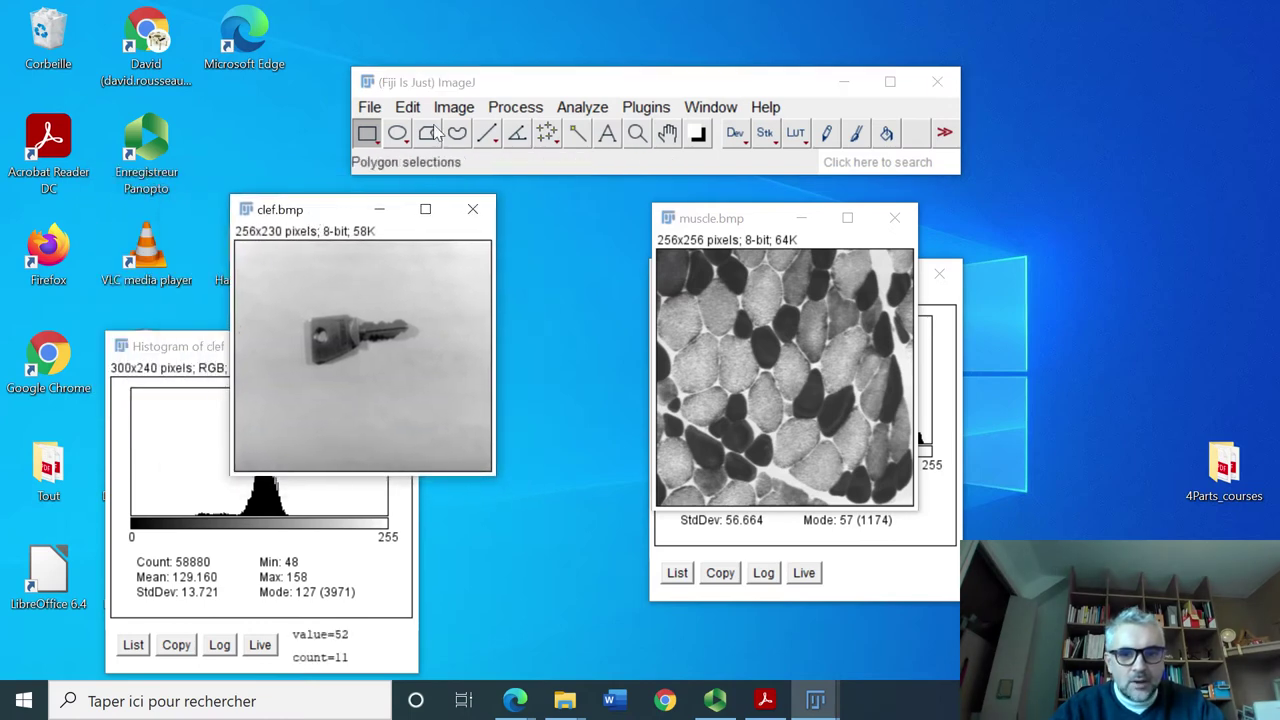
pyautogui.click(582, 107)
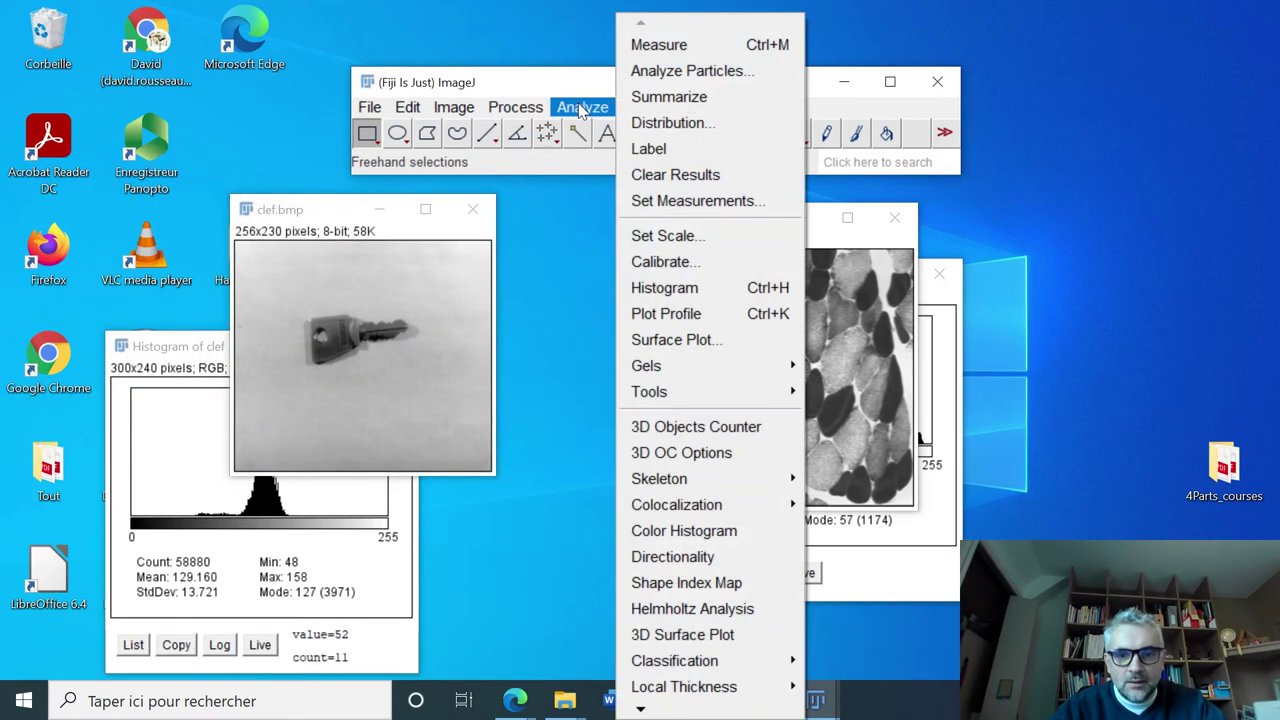
pyautogui.click(684, 298)
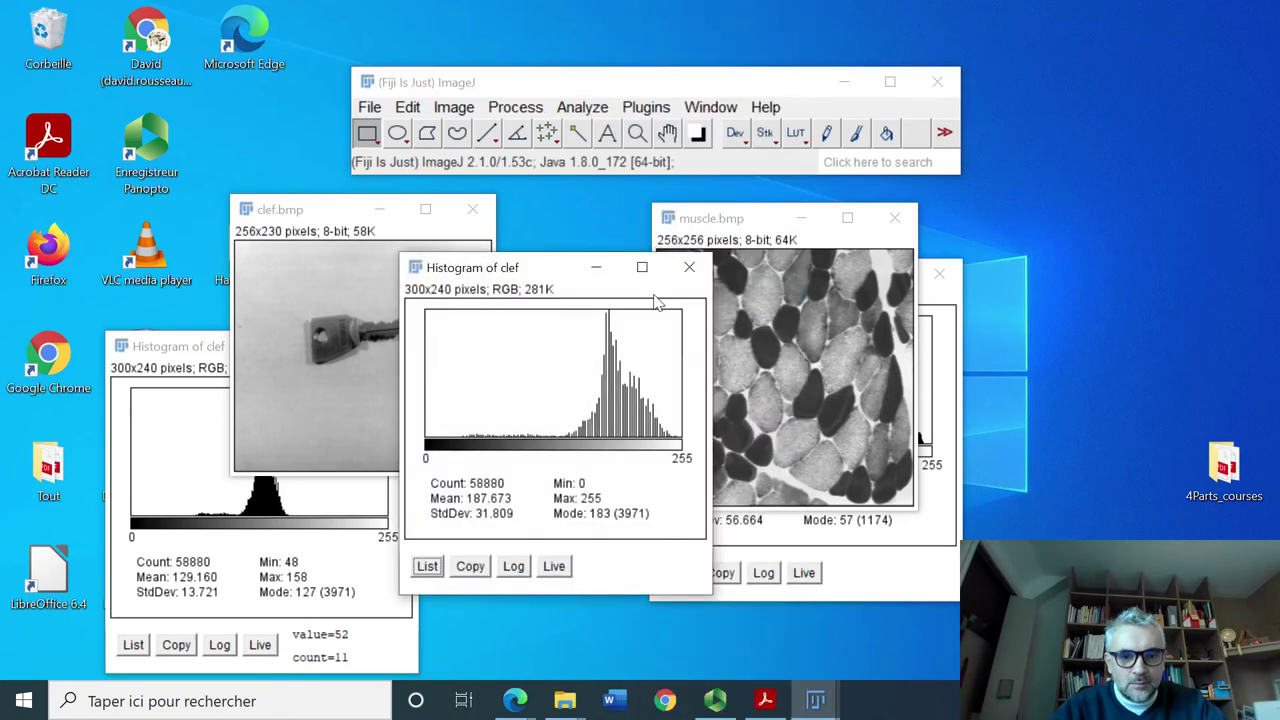
# Step: Arrange the new and original clef histograms so both are visible
pyautogui.moveTo(540, 278); pyautogui.dragTo(532, 350)
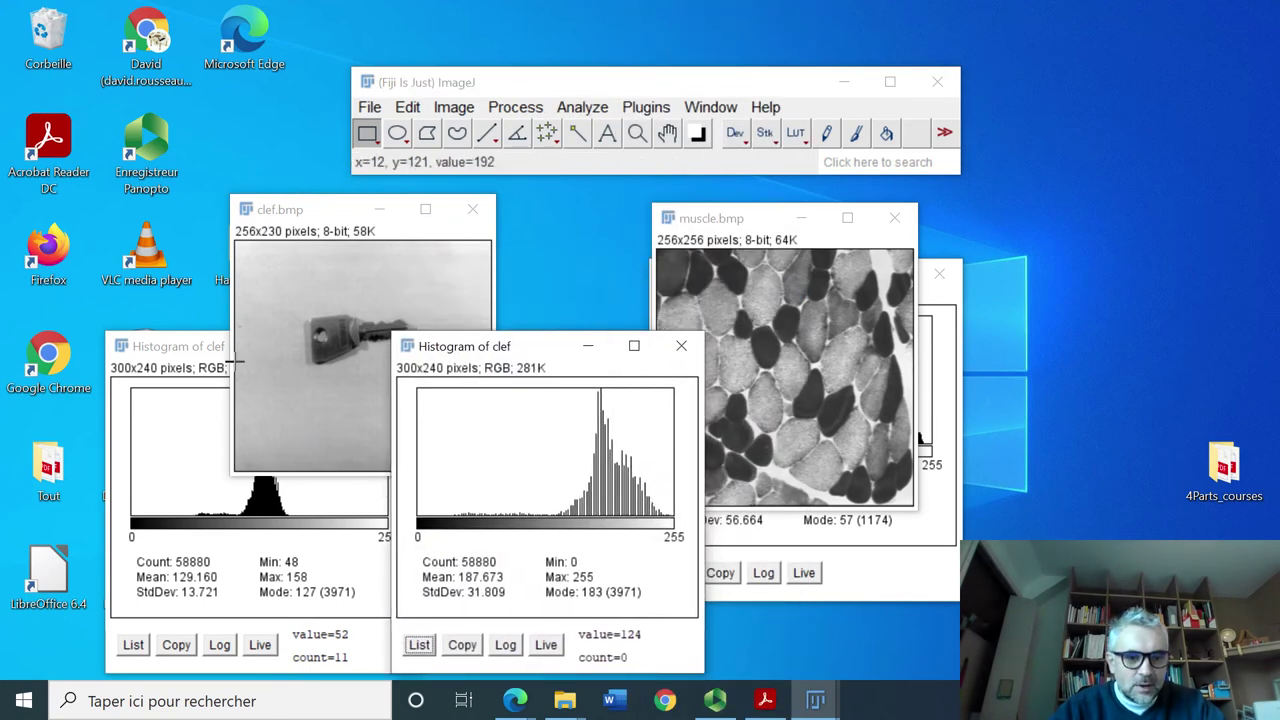
pyautogui.moveTo(165, 349); pyautogui.dragTo(125, 344)
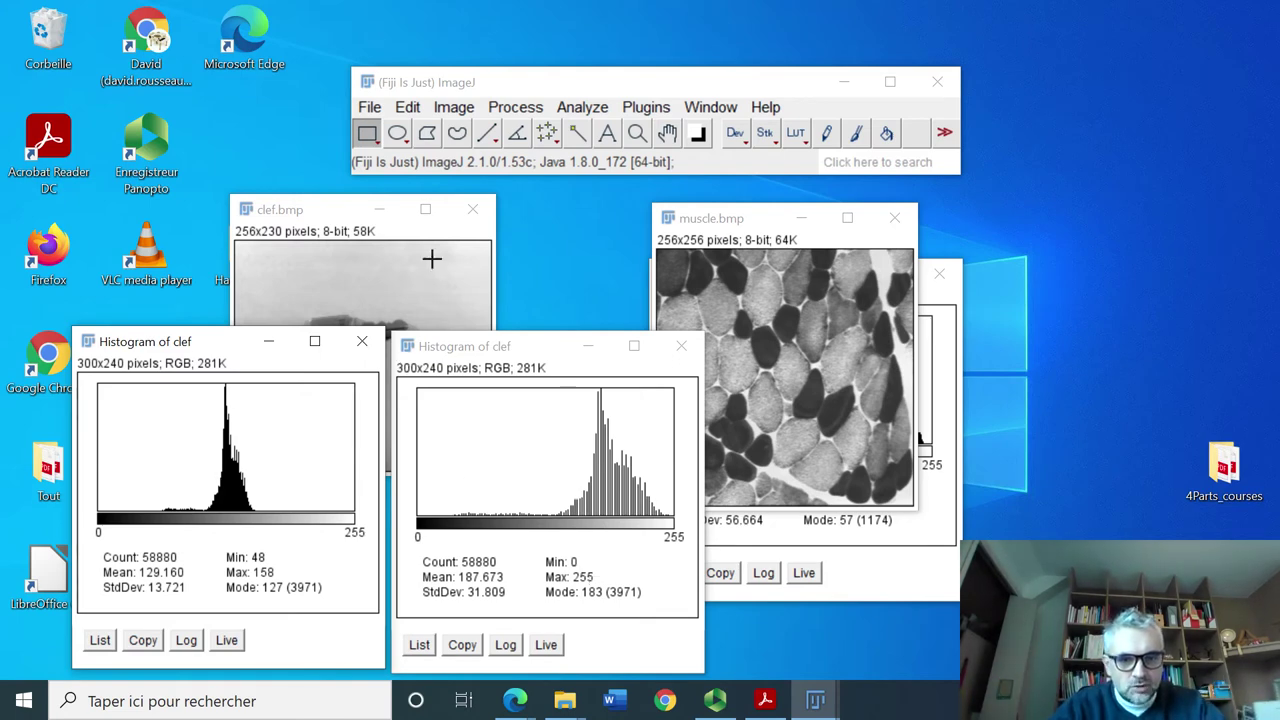
pyautogui.click(308, 212)
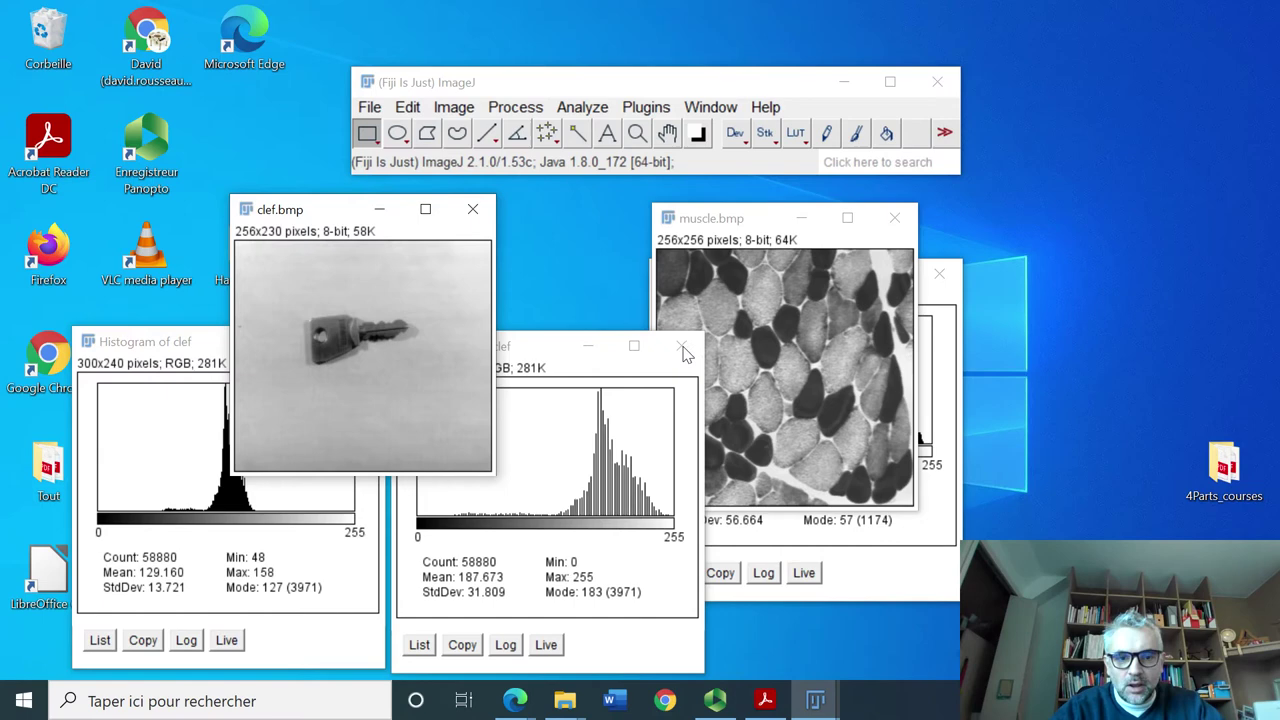
pyautogui.moveTo(524, 350); pyautogui.dragTo(192, 352)
# Step: Move the clef image to the lower left and set muscle.bmp beside its histogram
pyautogui.moveTo(307, 214); pyautogui.dragTo(170, 344)
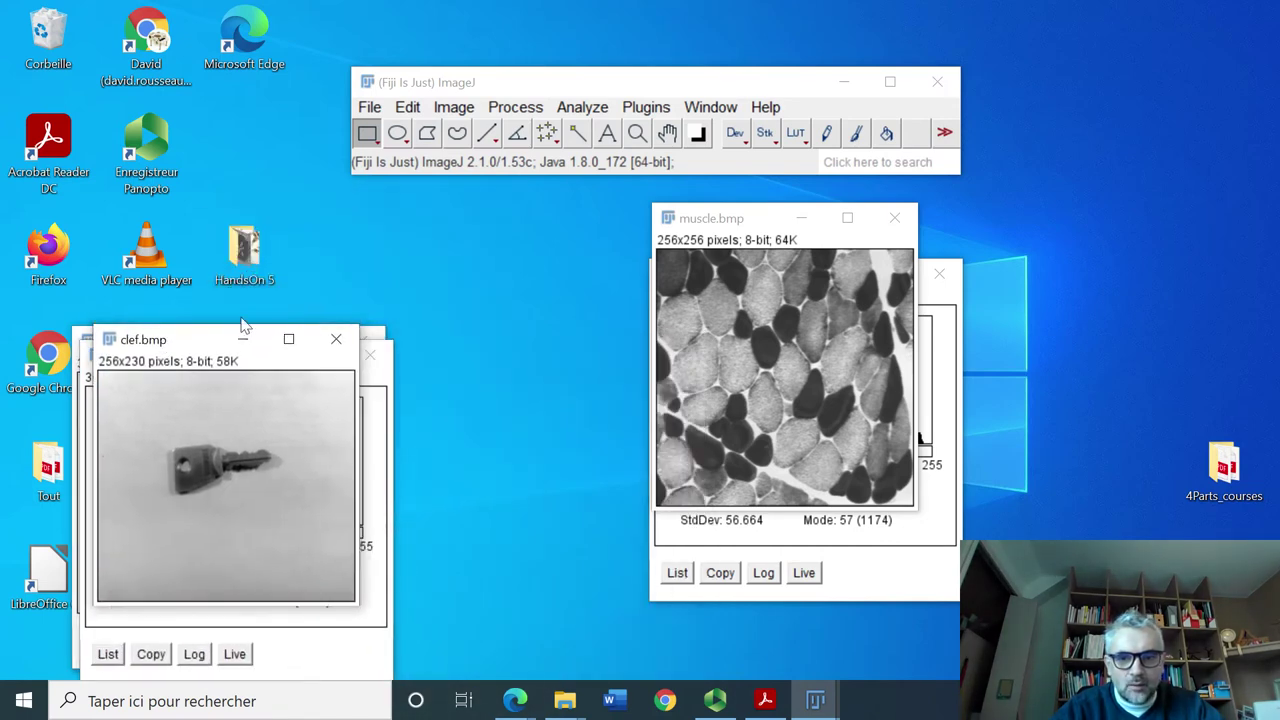
pyautogui.moveTo(731, 222); pyautogui.dragTo(207, 238)
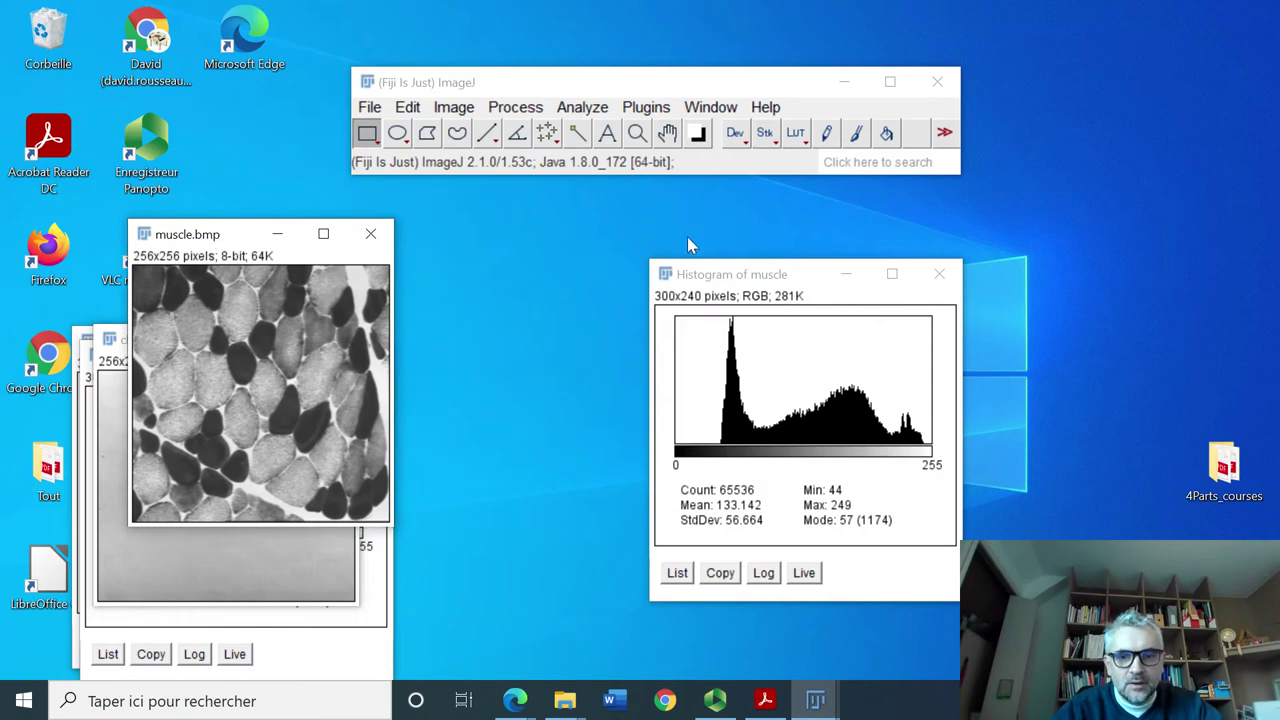
pyautogui.moveTo(727, 283); pyautogui.dragTo(506, 232)
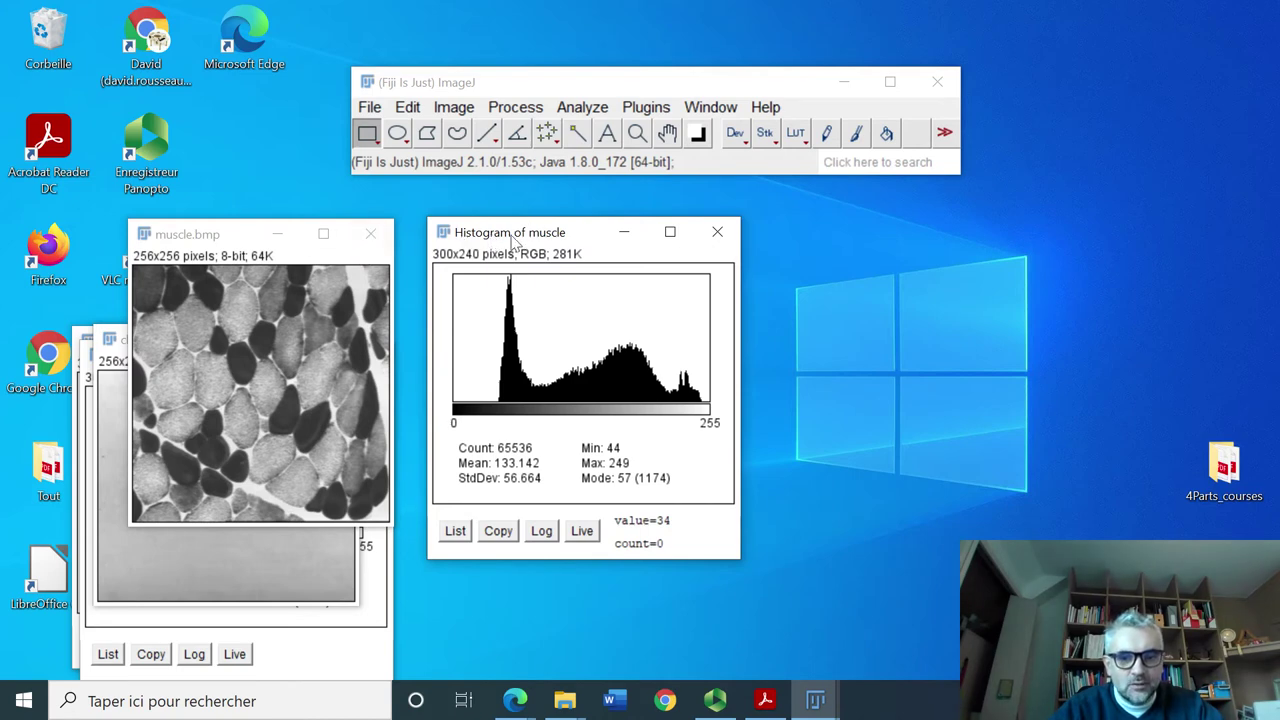
# Step: Run Enhance Contrast on the muscle image with 0.0% saturated pixels
pyautogui.click(515, 107)
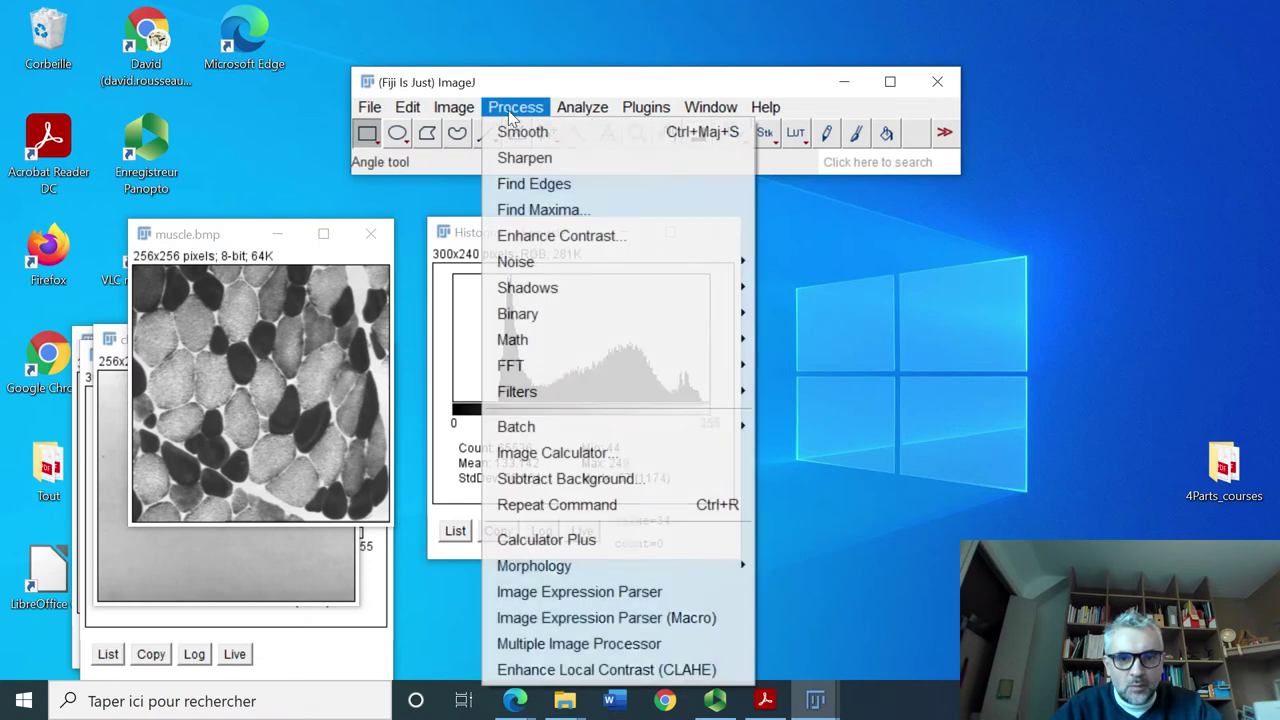
pyautogui.click(572, 238)
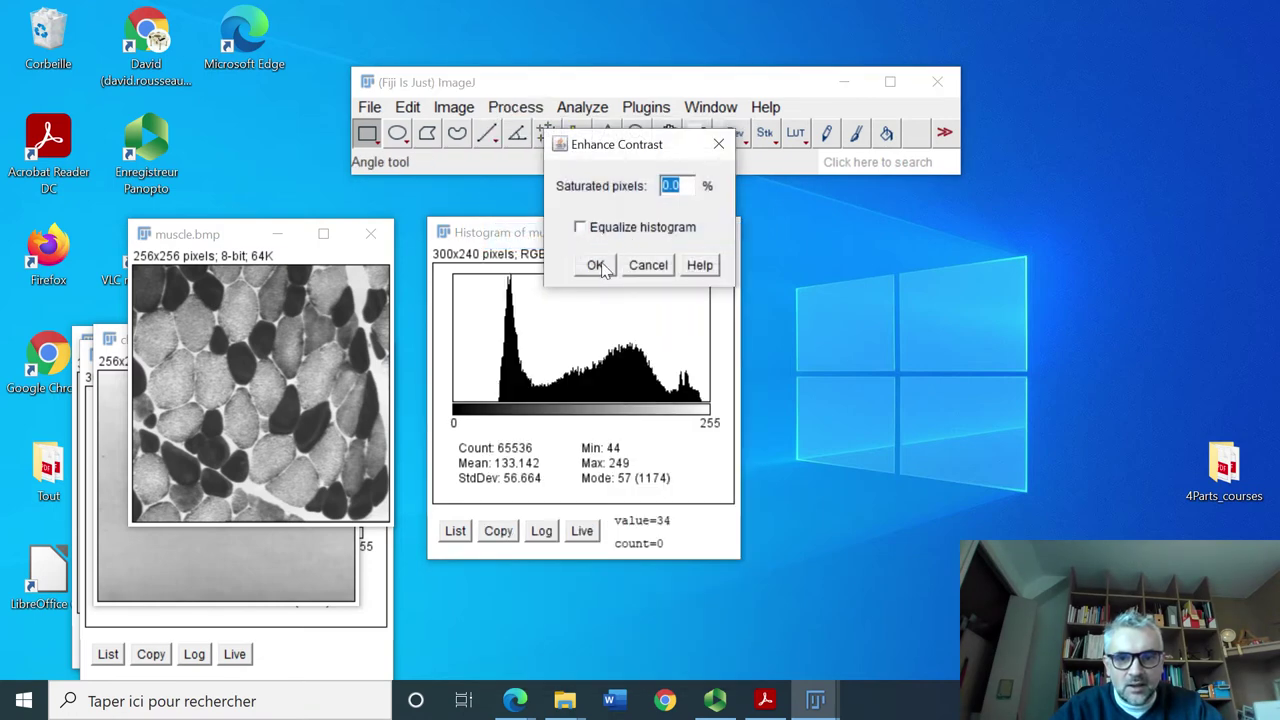
pyautogui.click(595, 267)
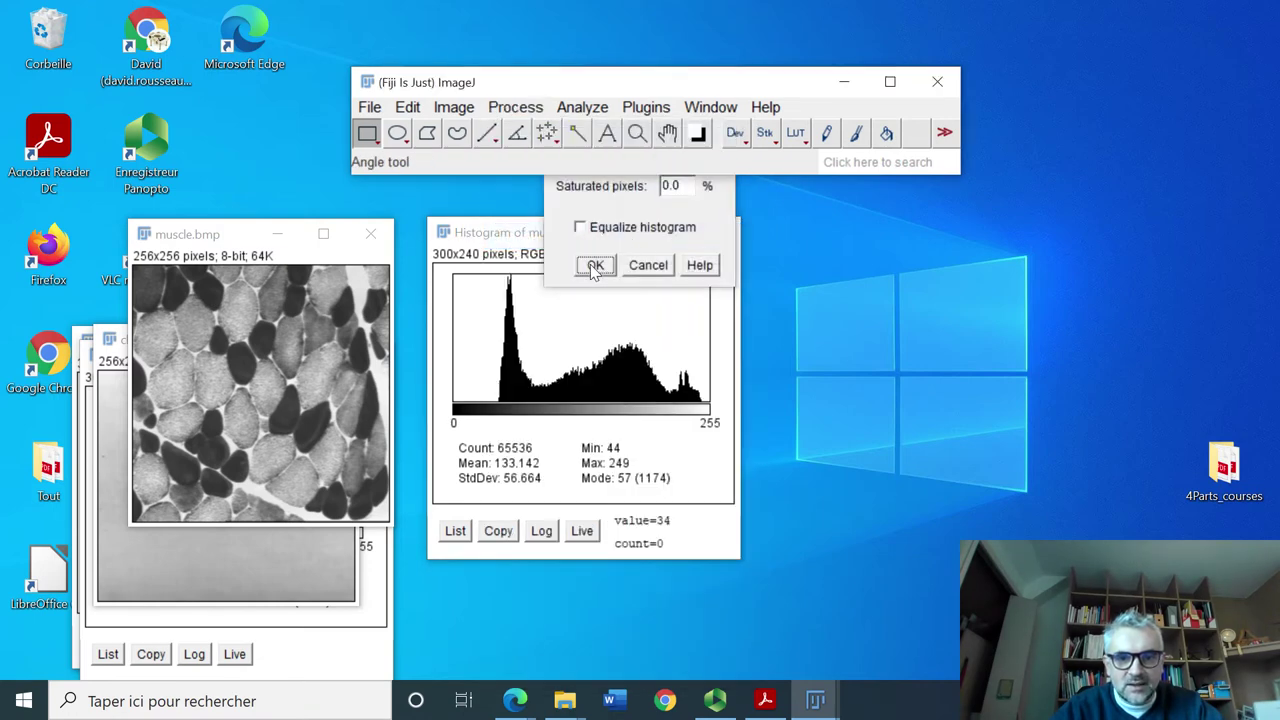
pyautogui.click(512, 245)
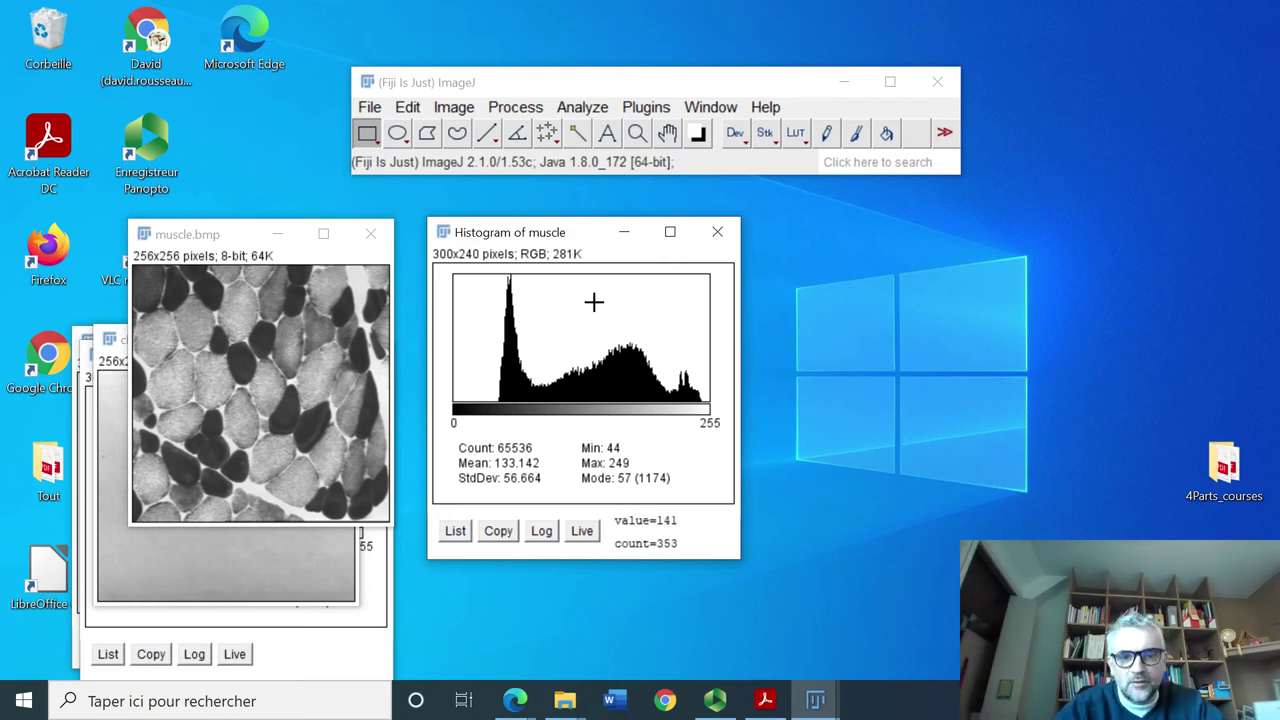
# Step: Apply Enhance Contrast to the muscle image again
pyautogui.click(195, 236)
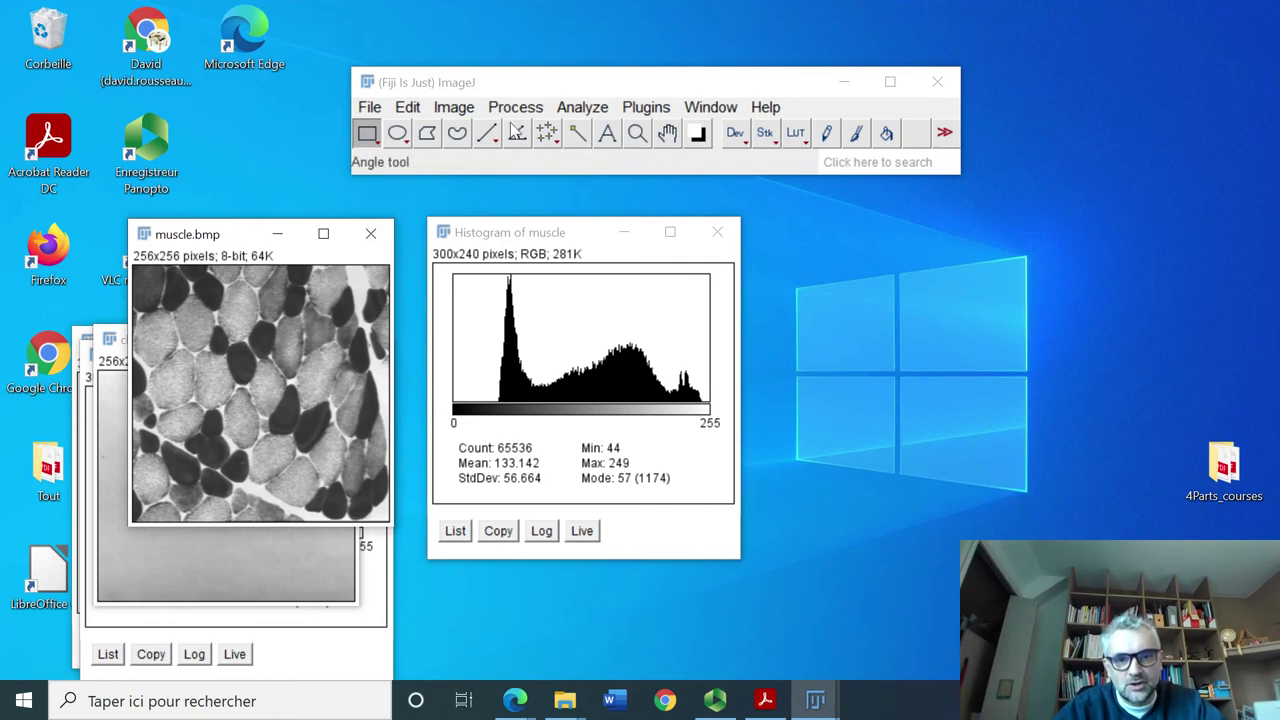
pyautogui.click(515, 110)
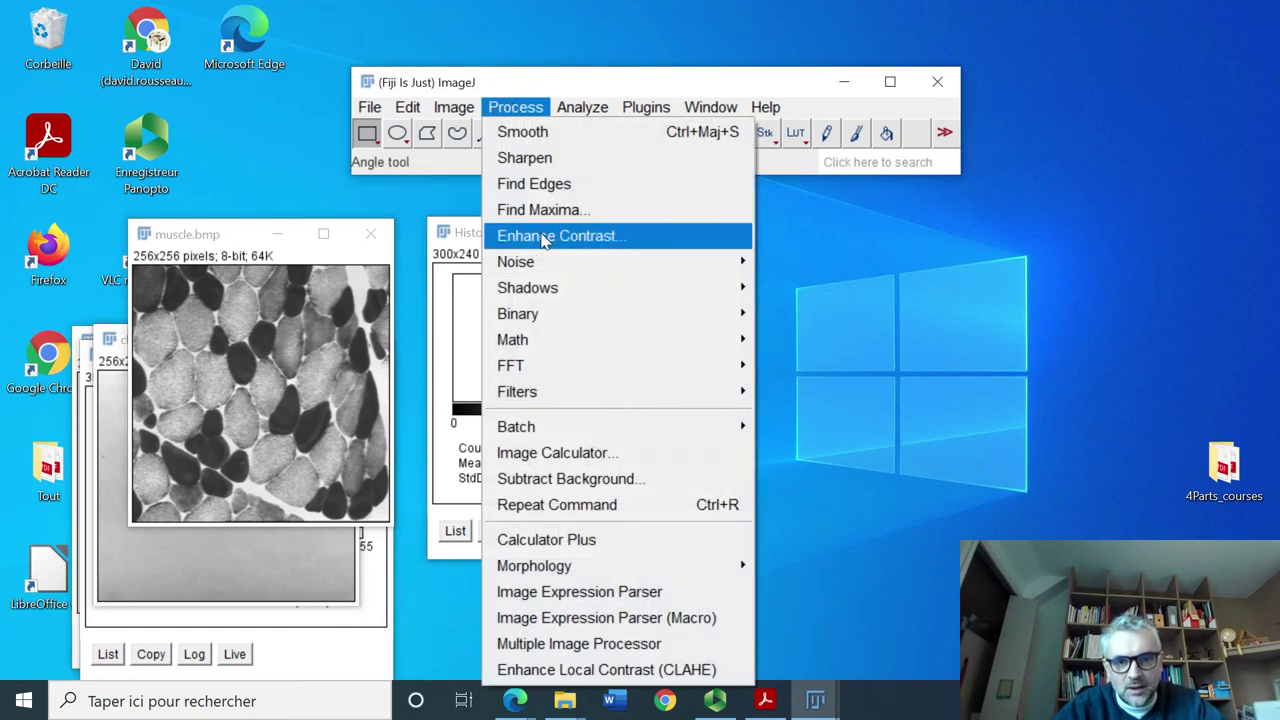
pyautogui.click(545, 237)
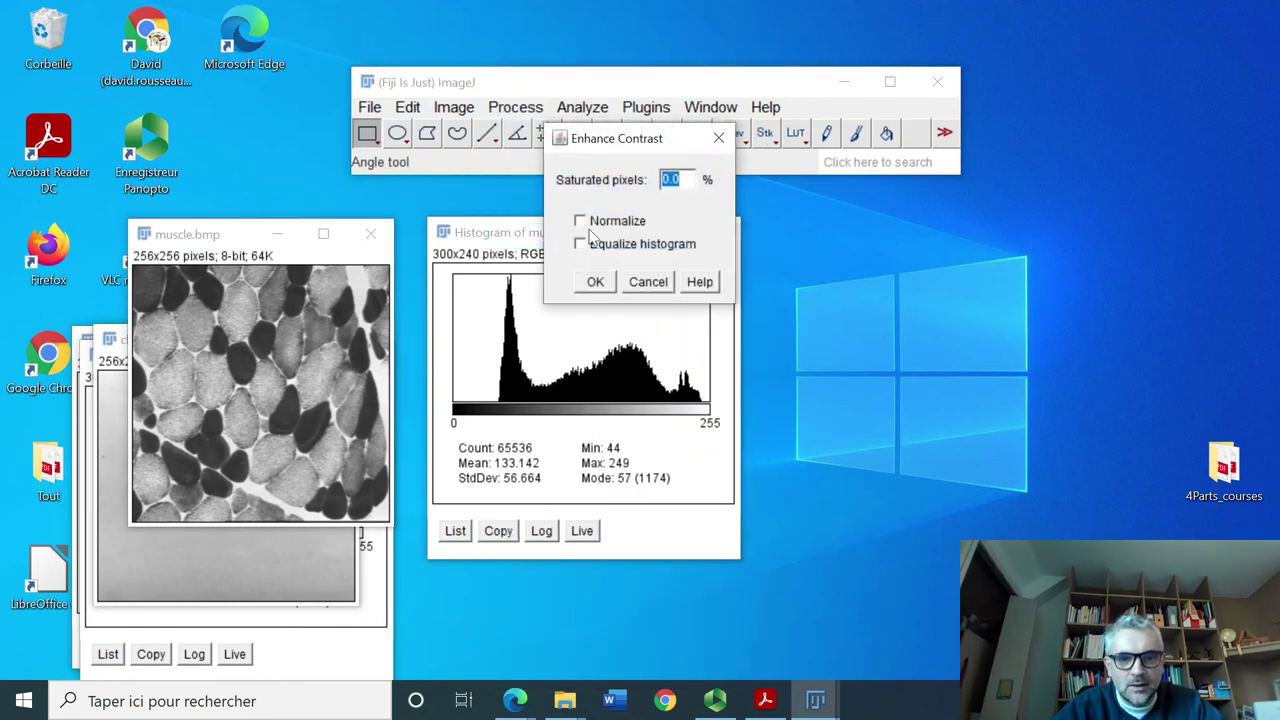
pyautogui.click(595, 283)
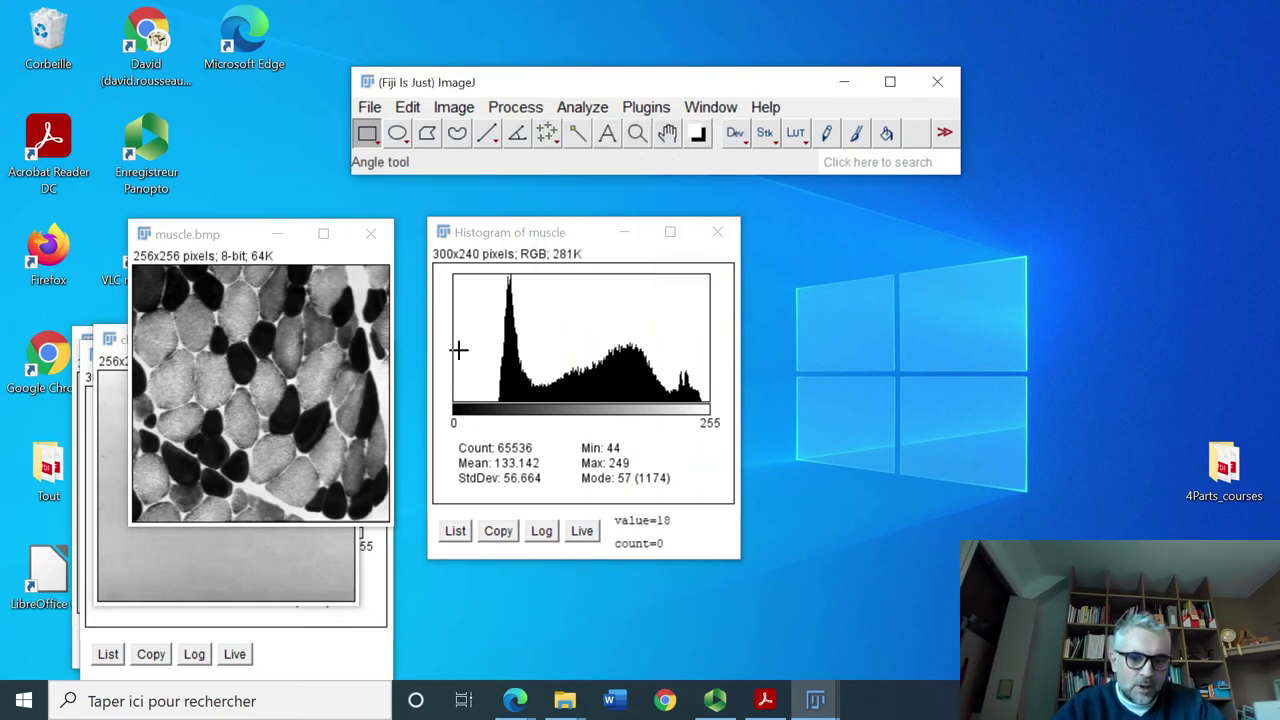
# Step: Compute a new muscle histogram, lay it over the old one, and close it
pyautogui.click(590, 108)
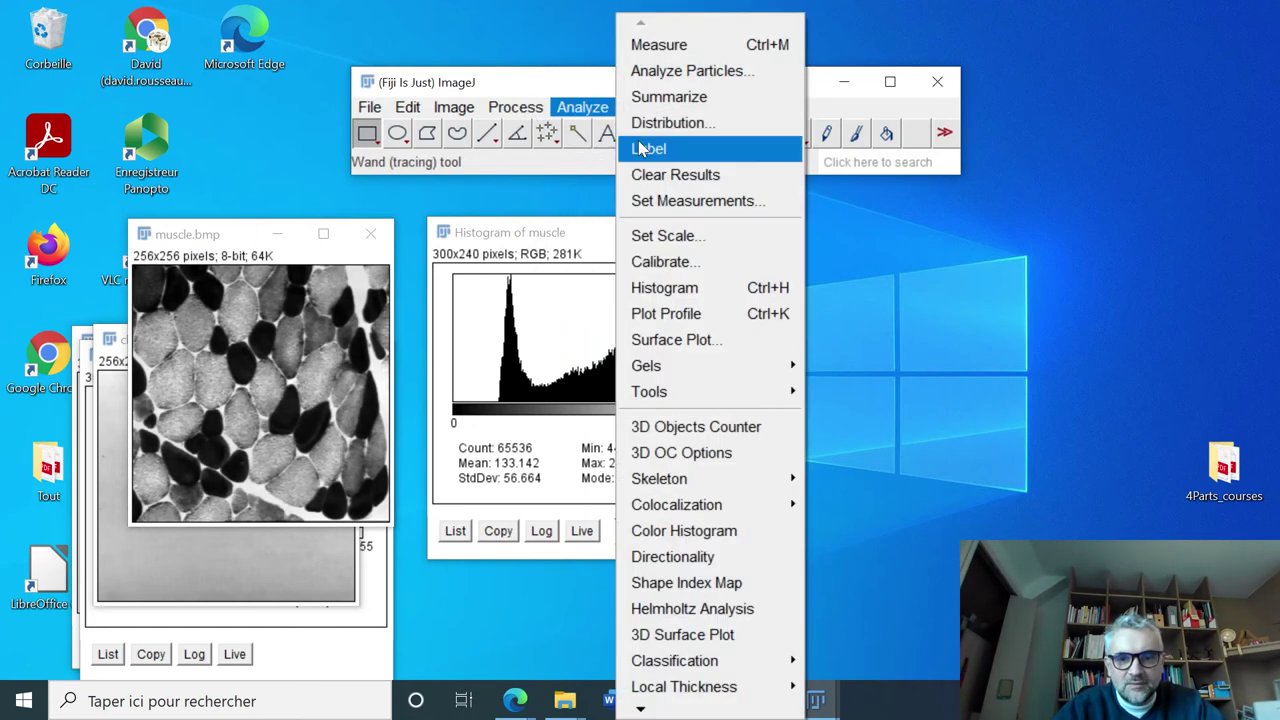
pyautogui.click(697, 290)
pyautogui.moveTo(478, 288)
pyautogui.mouseDown()
pyautogui.moveTo(653, 295)
pyautogui.moveTo(490, 280)
pyautogui.mouseUp()
pyautogui.click(711, 273)
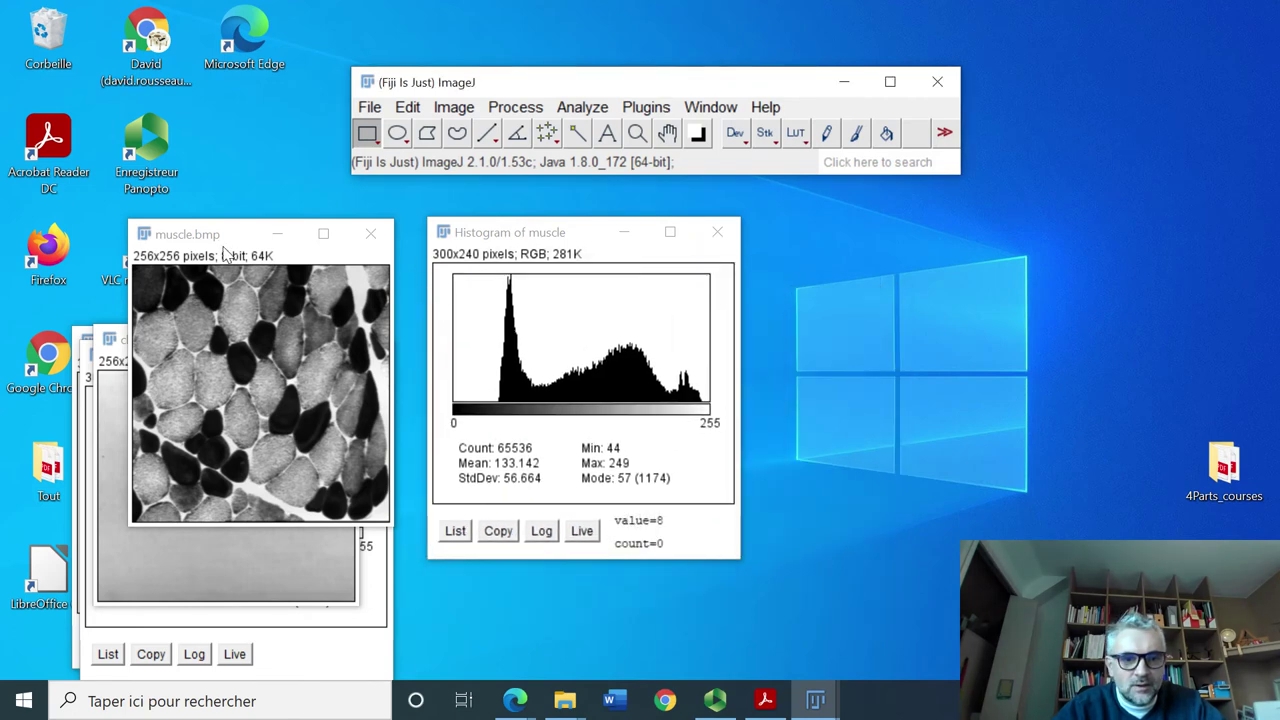
# Step: Recompute the muscle histogram beside the existing one for comparison, then close the duplicate
pyautogui.click(579, 110)
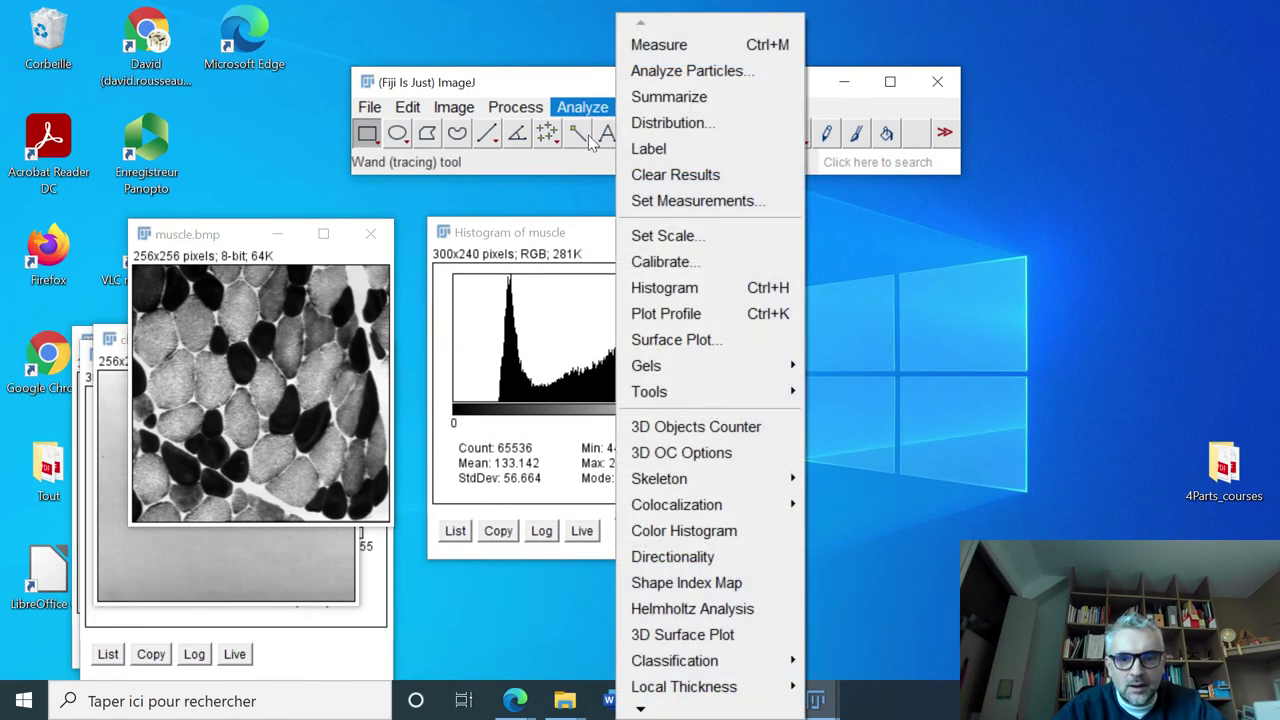
pyautogui.click(664, 295)
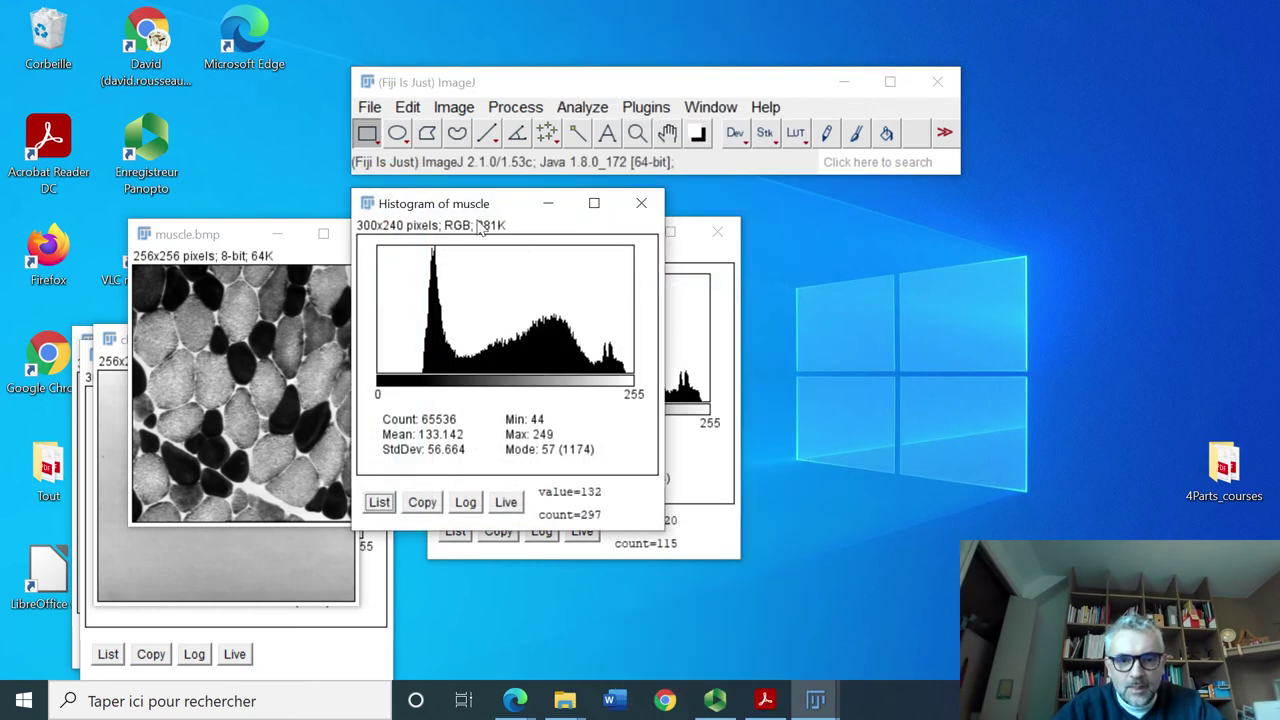
pyautogui.moveTo(432, 203); pyautogui.dragTo(818, 233)
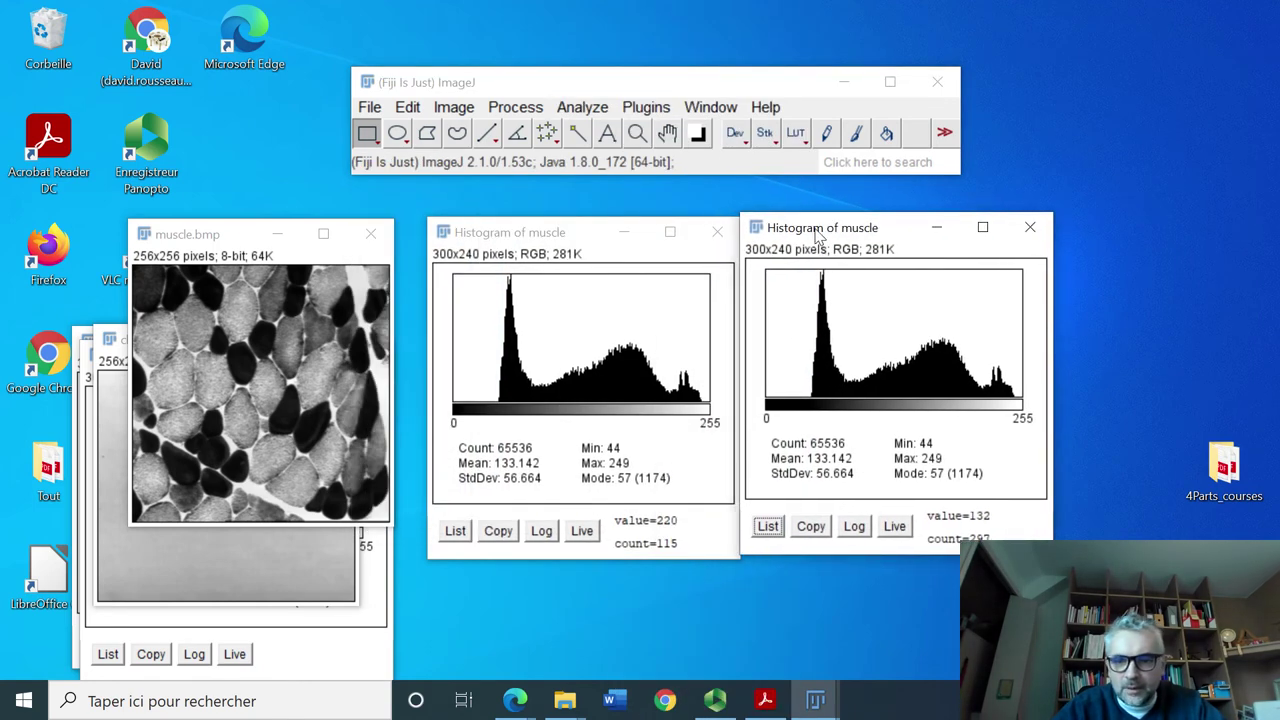
pyautogui.click(1030, 228)
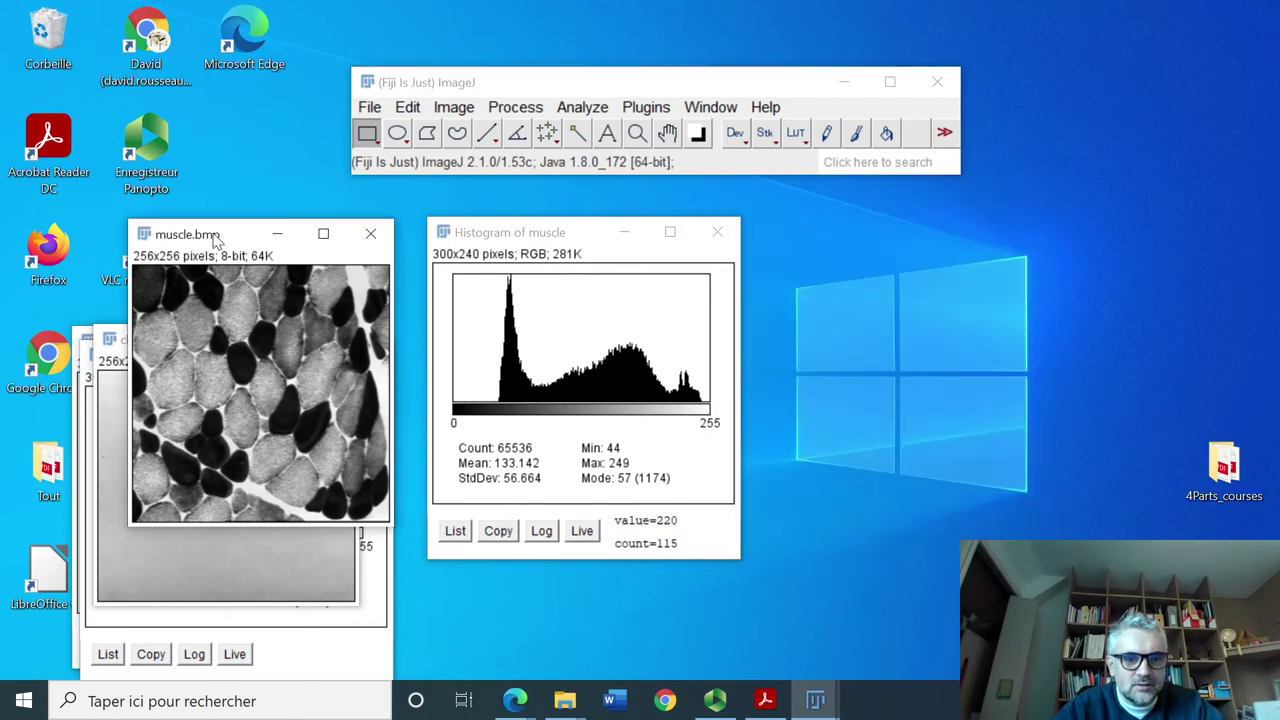
# Step: Enhance the muscle image's contrast with 0.0% saturated pixels
pyautogui.click(568, 108)
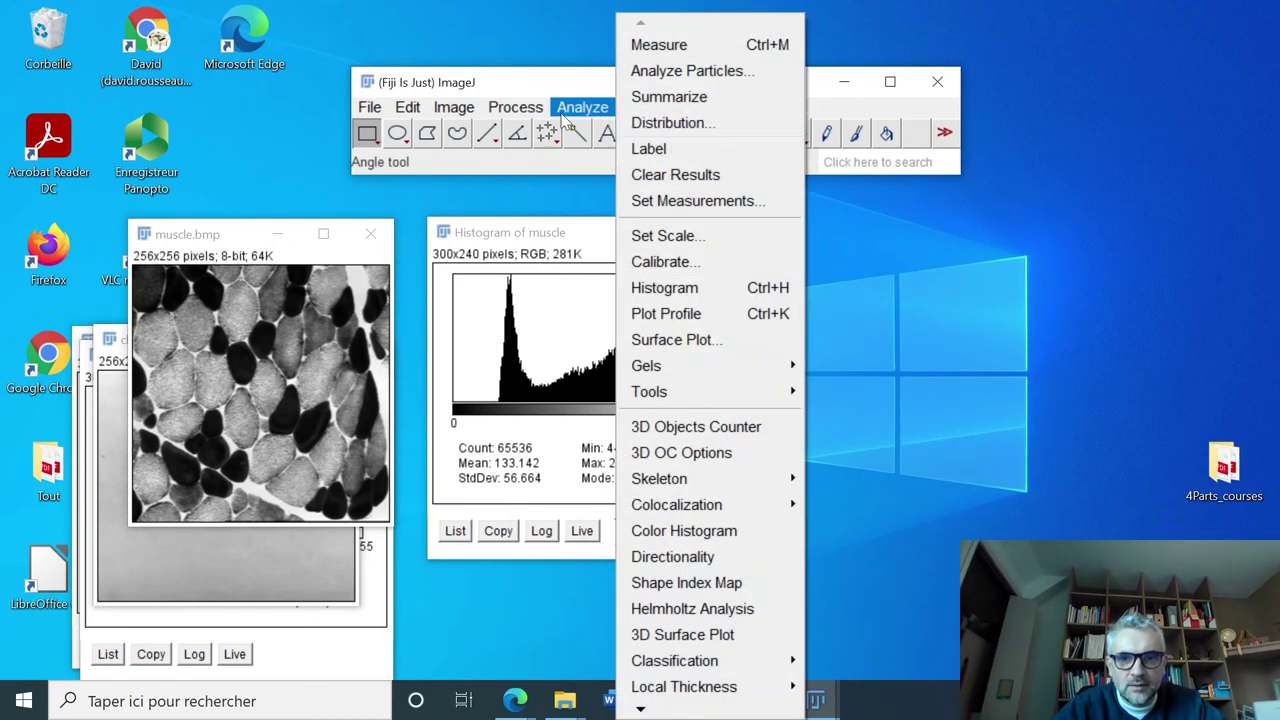
pyautogui.moveTo(497, 112)
pyautogui.click(555, 236)
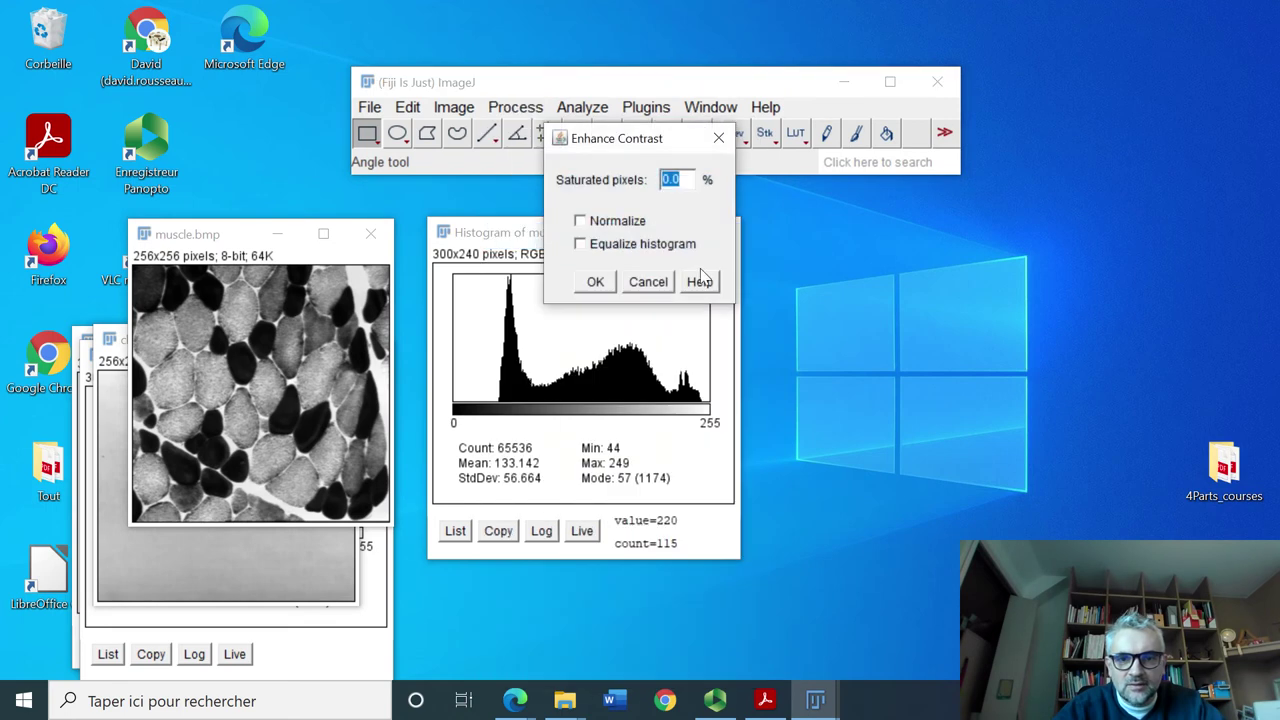
pyautogui.click(592, 281)
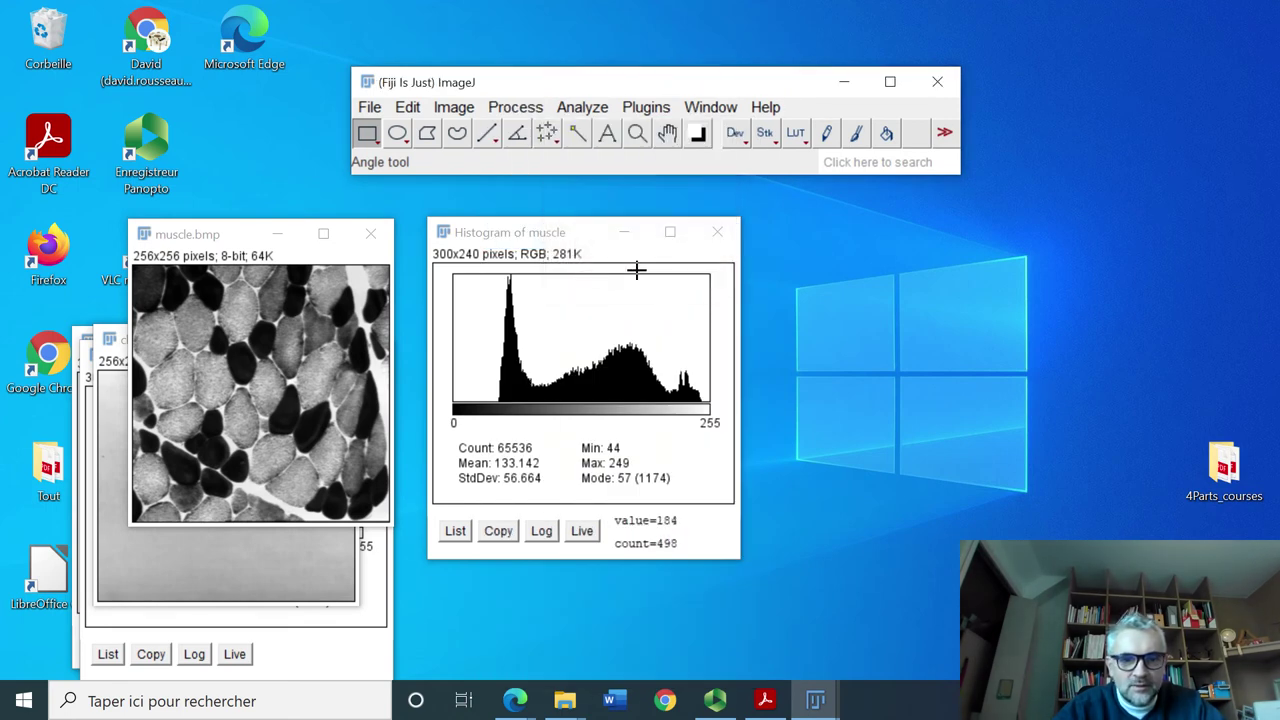
# Step: Recheck the muscle histogram, close the extra copy, and place muscle.bmp right of the histogram
pyautogui.click(578, 108)
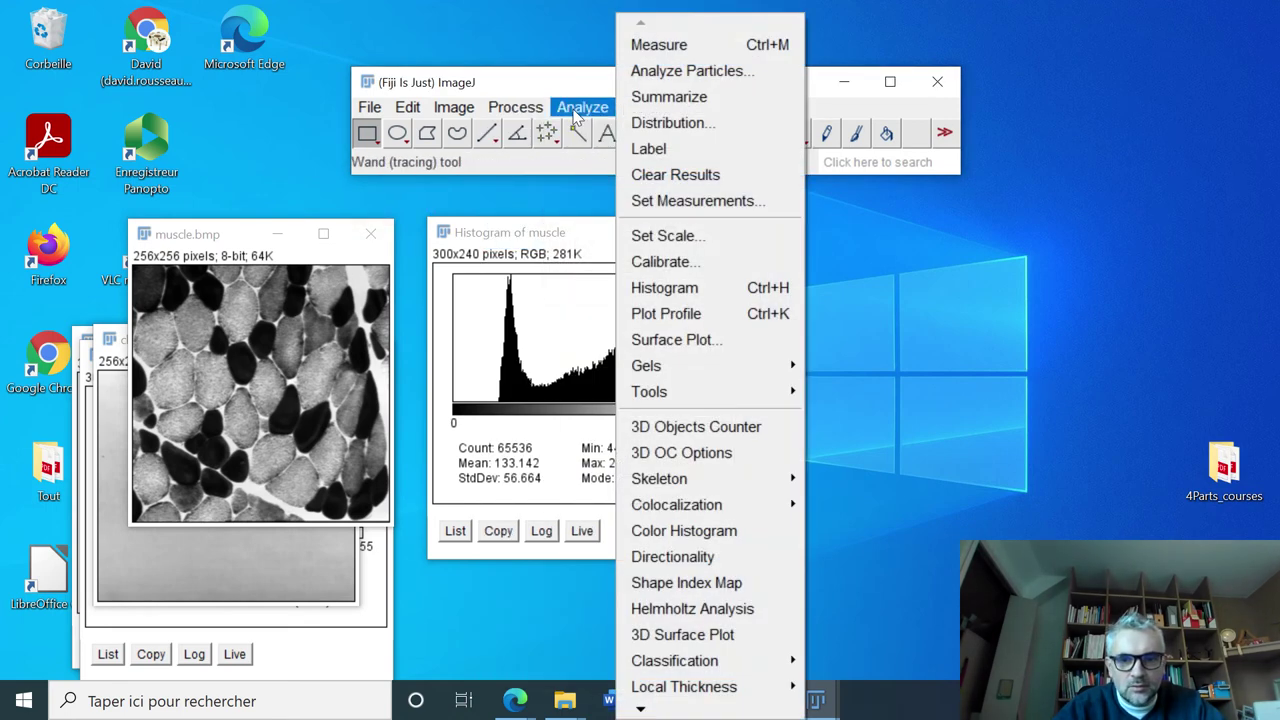
pyautogui.click(700, 288)
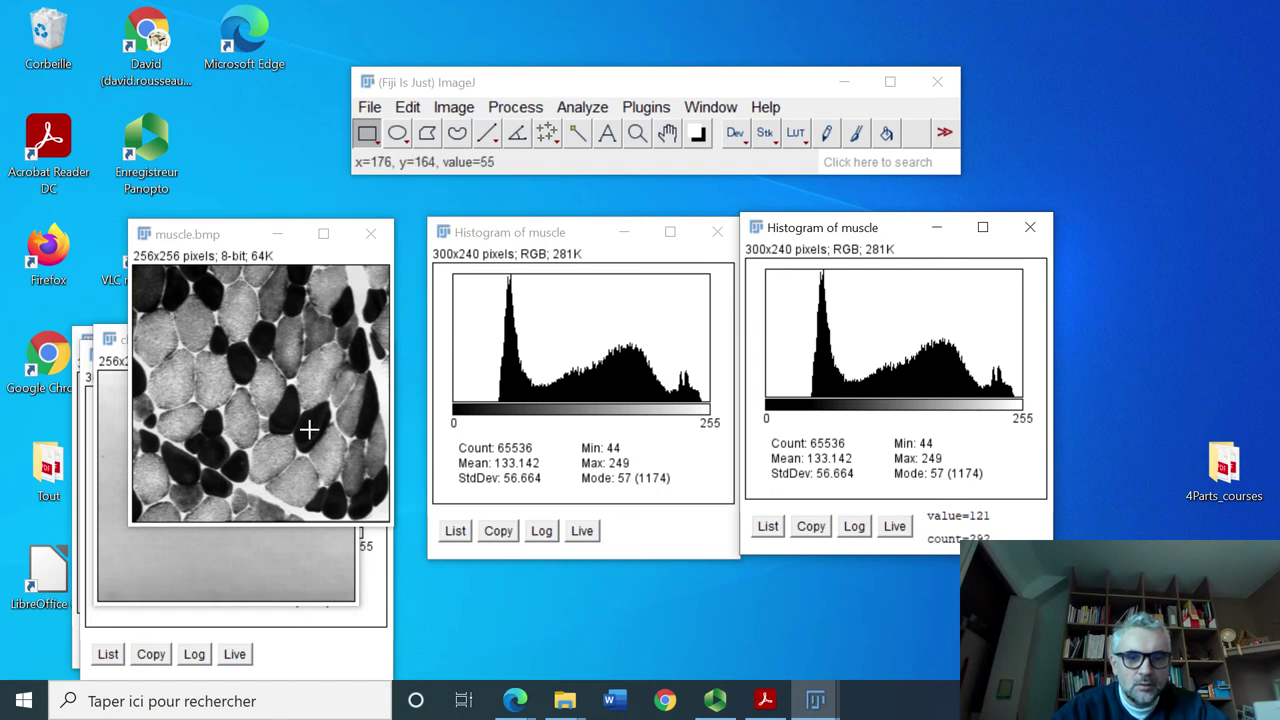
pyautogui.click(1030, 227)
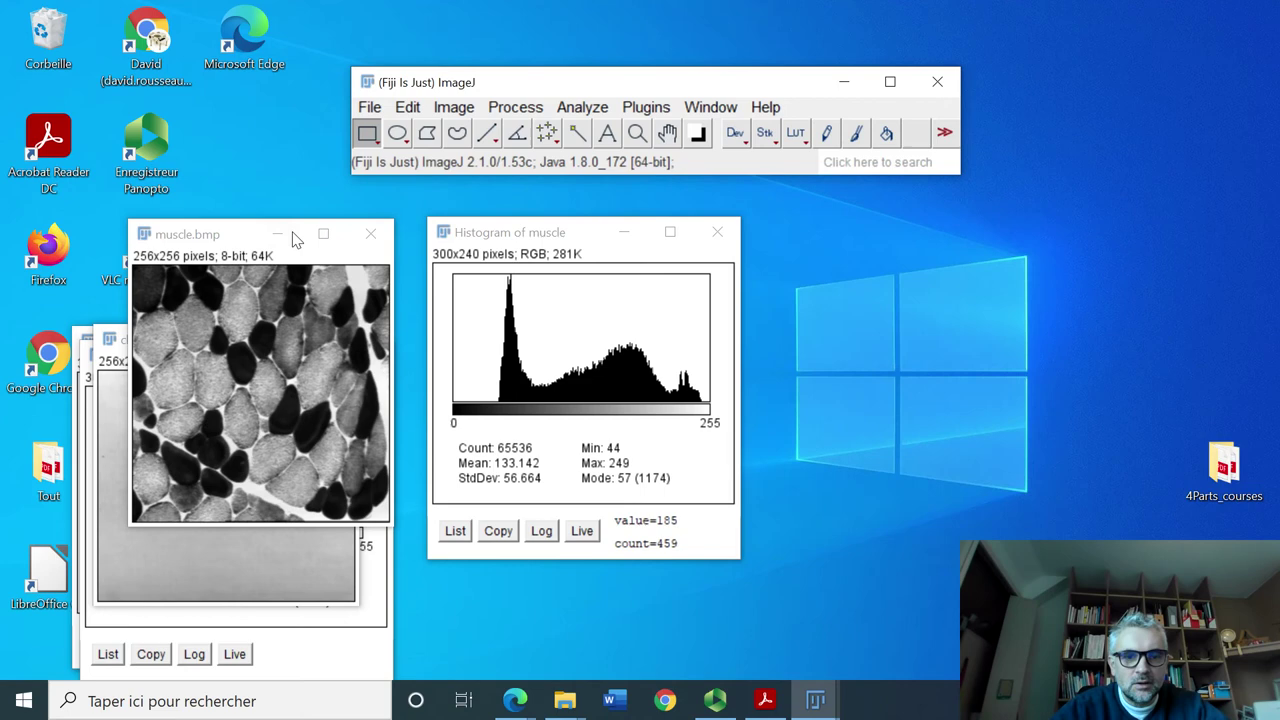
pyautogui.moveTo(240, 236); pyautogui.dragTo(875, 232)
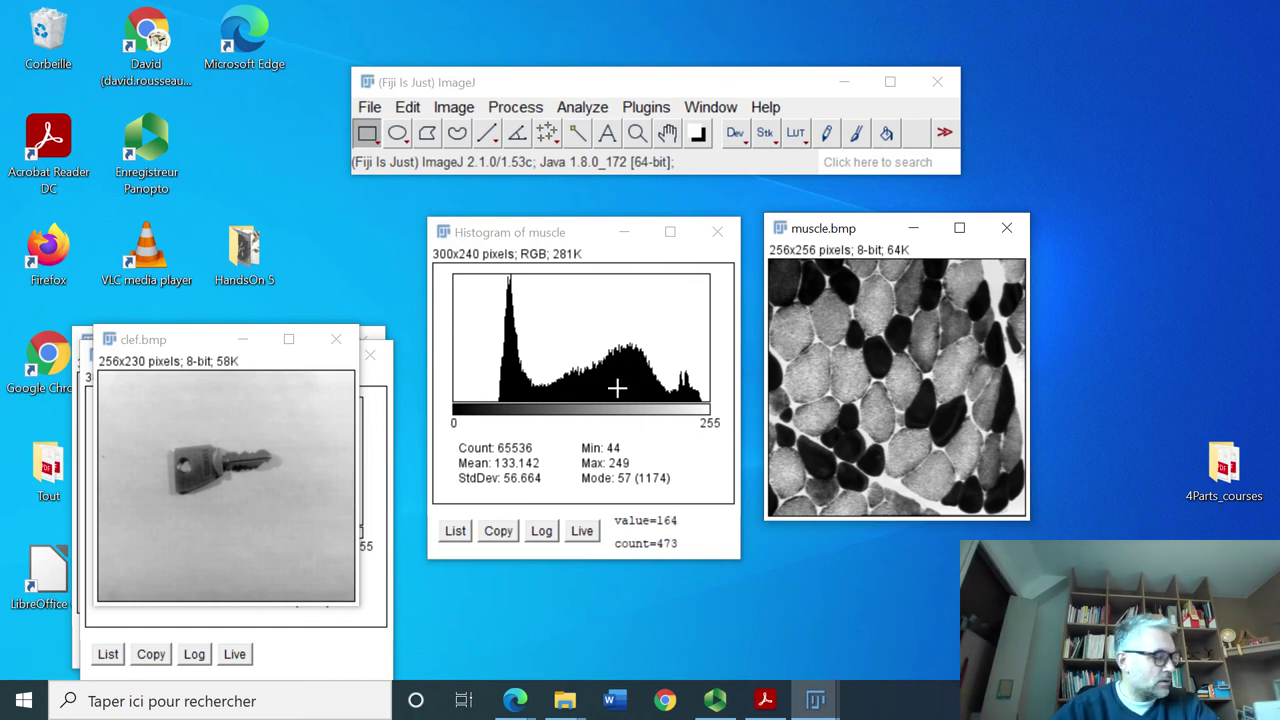
pyautogui.click(418, 440)
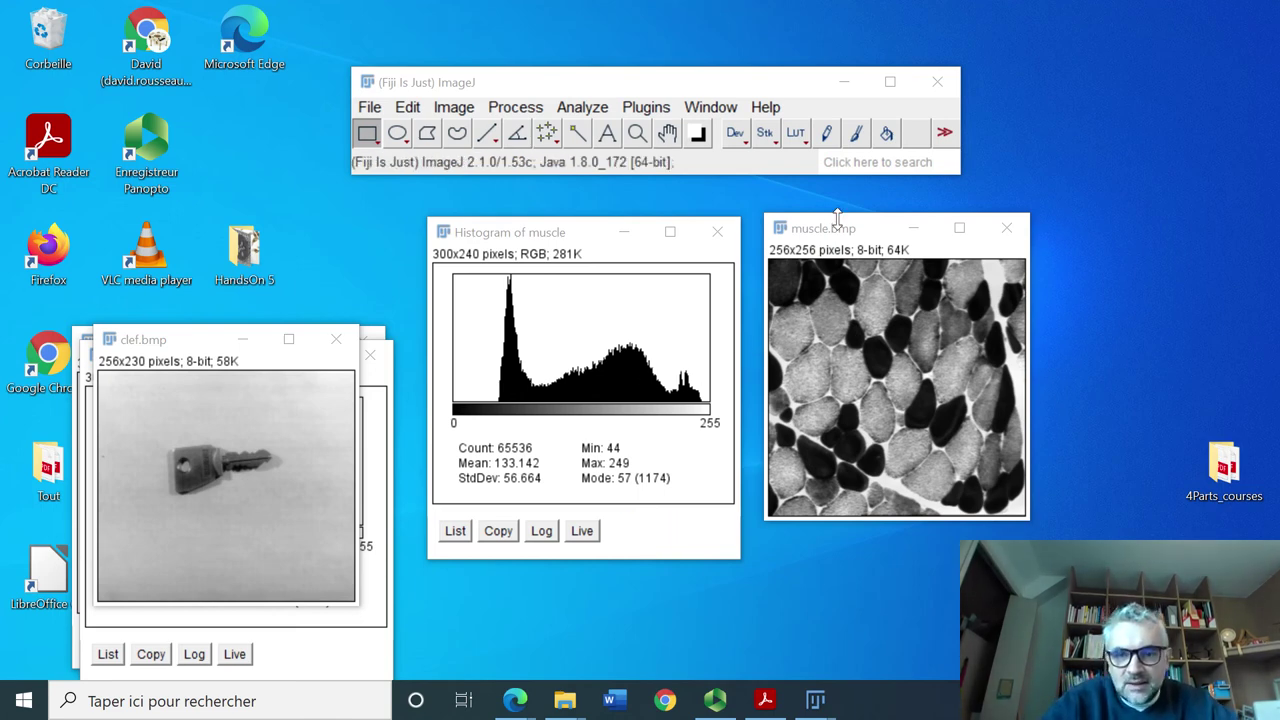
pyautogui.moveTo(842, 226); pyautogui.dragTo(696, 230)
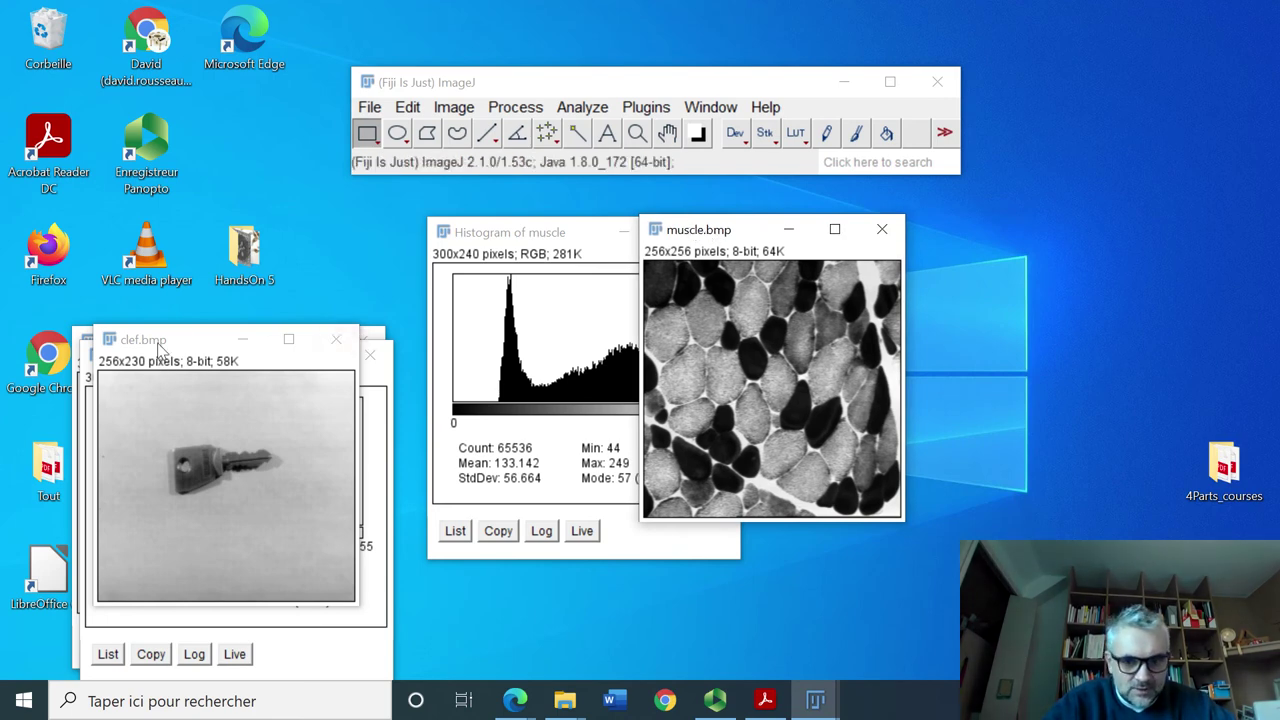
pyautogui.moveTo(497, 329)
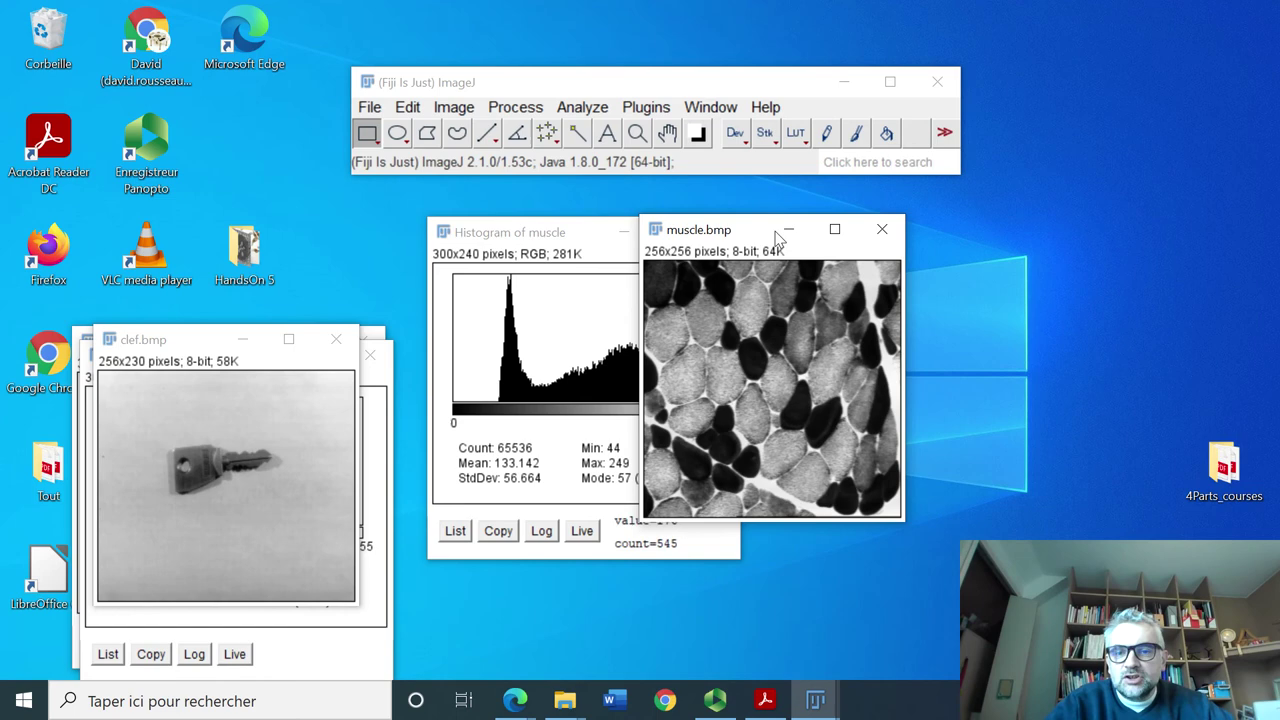
pyautogui.moveTo(742, 237); pyautogui.dragTo(860, 240)
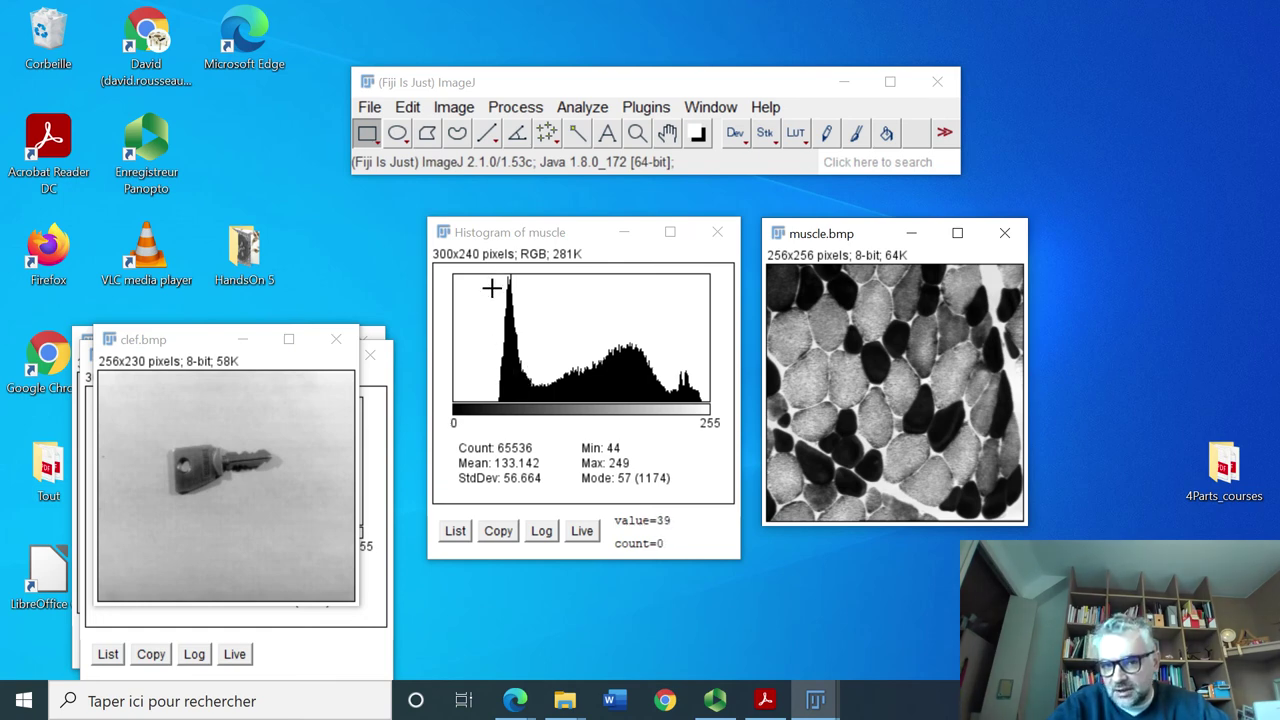
# Step: Draw a rectangular selection over the sharp dark peak, then refit it around the broad brighter hump
pyautogui.moveTo(491, 291); pyautogui.dragTo(527, 394)
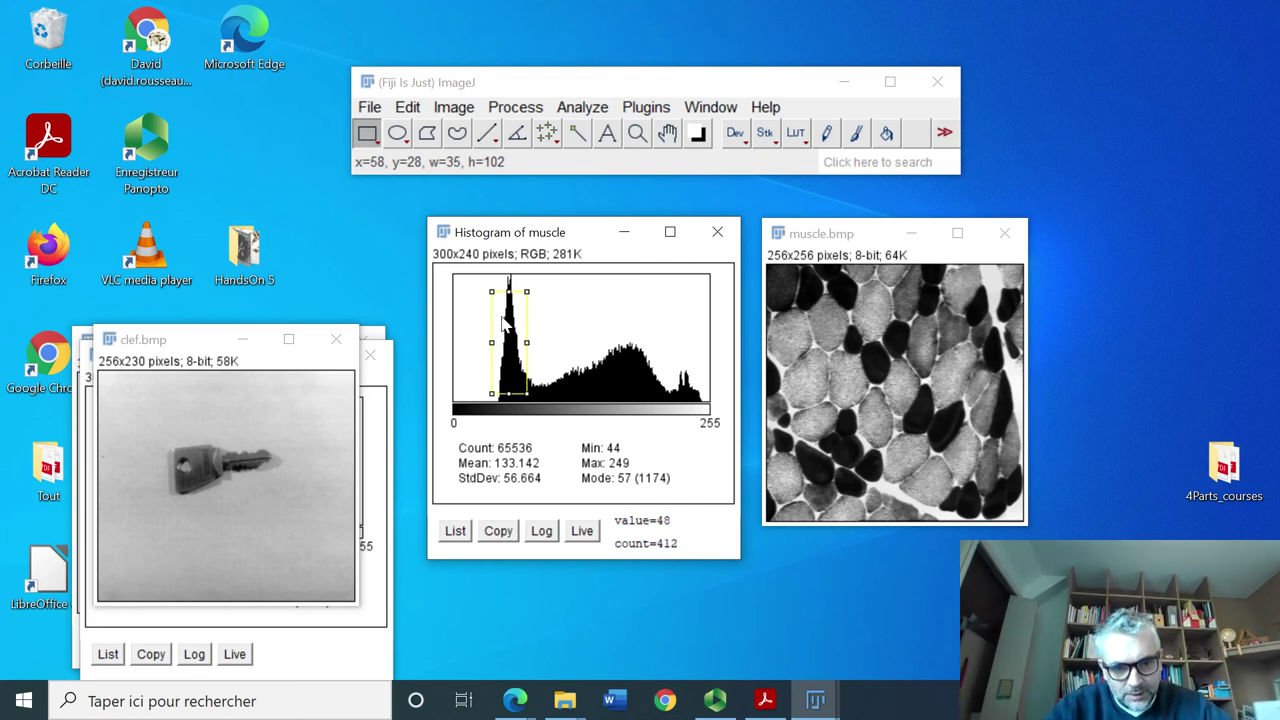
pyautogui.moveTo(502, 293); pyautogui.dragTo(506, 271)
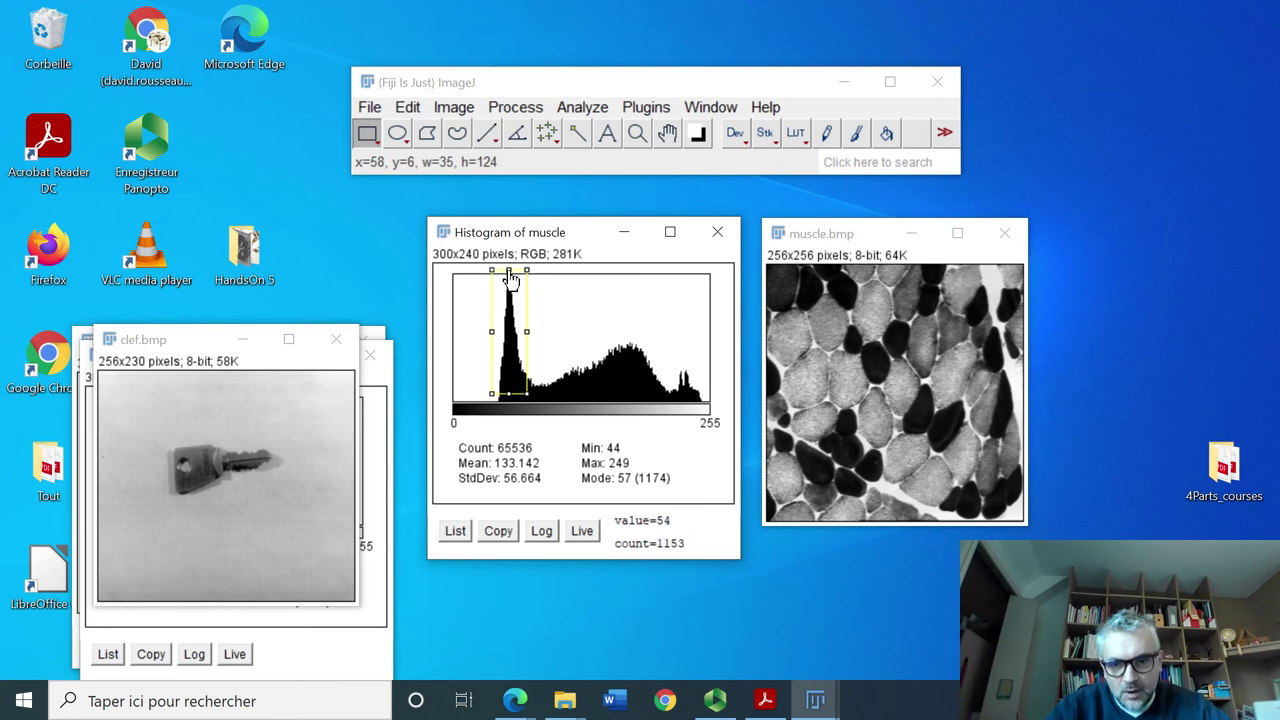
pyautogui.moveTo(512, 318); pyautogui.dragTo(674, 337)
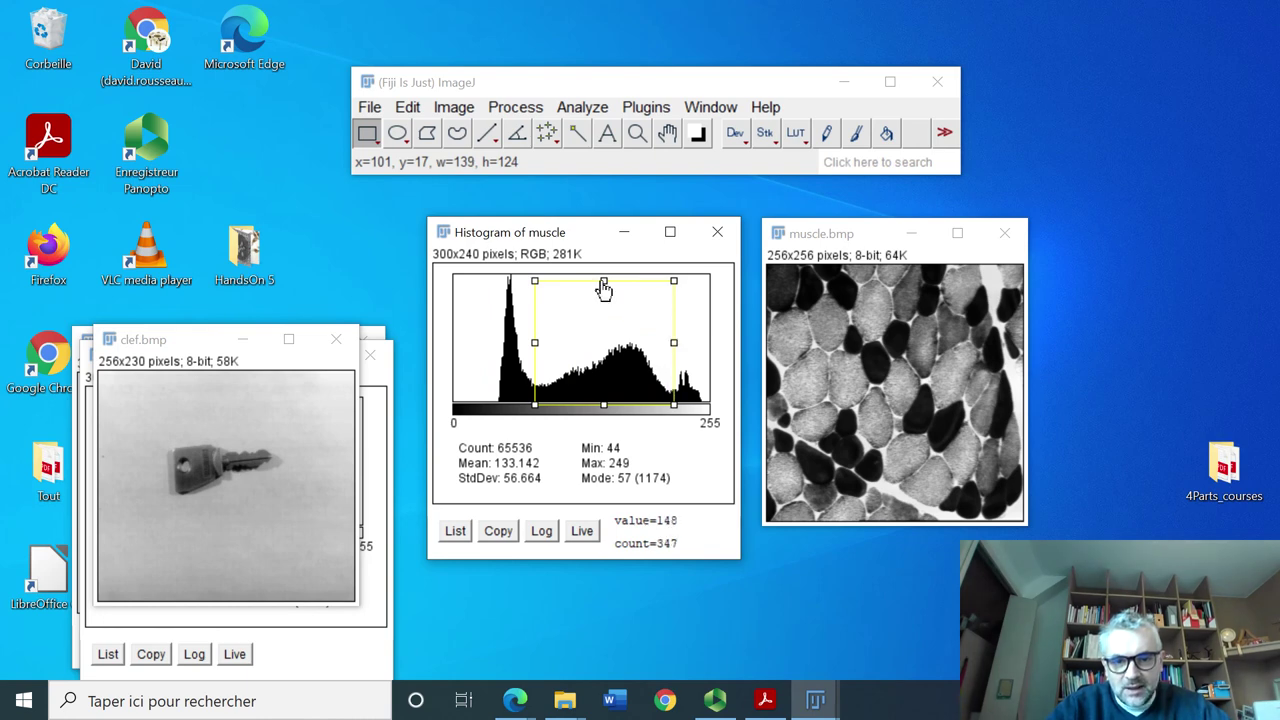
pyautogui.moveTo(603, 289); pyautogui.dragTo(617, 337)
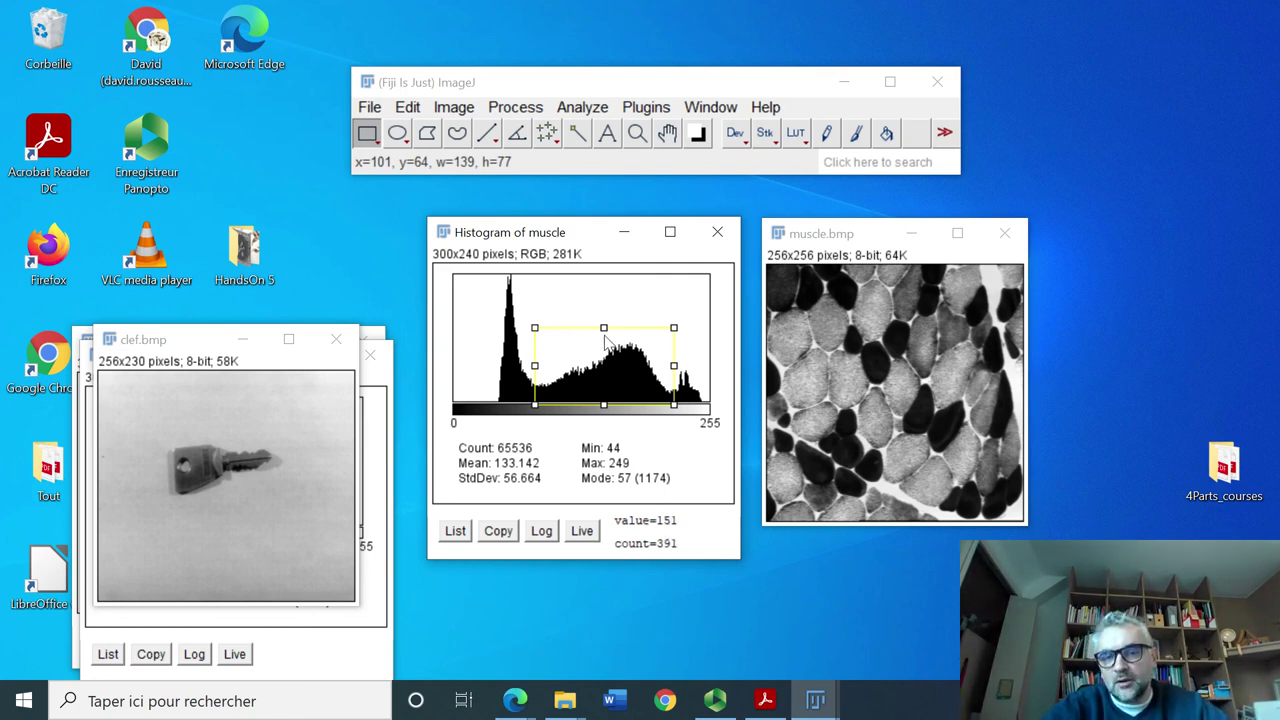
pyautogui.moveTo(604, 334); pyautogui.dragTo(603, 341)
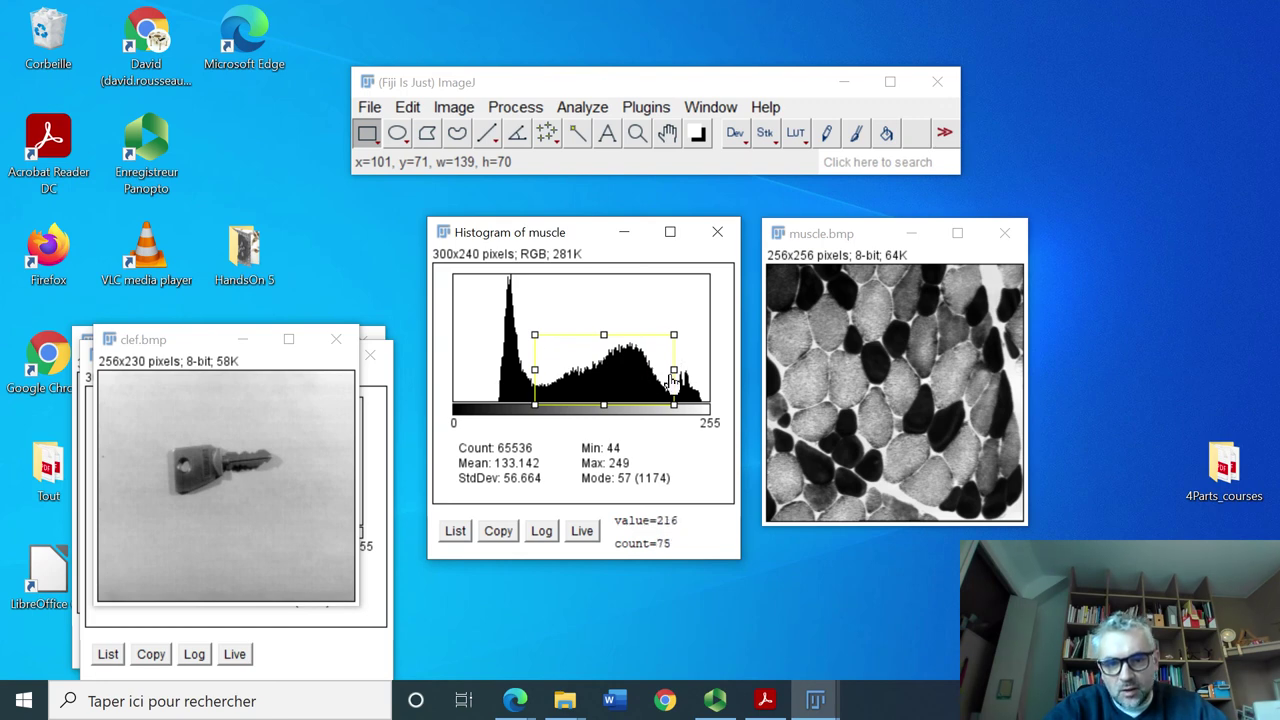
# Step: Resize the selection to cover the whole sharp dark peak, then bring up the Panopto recorder
pyautogui.moveTo(674, 369); pyautogui.dragTo(538, 400)
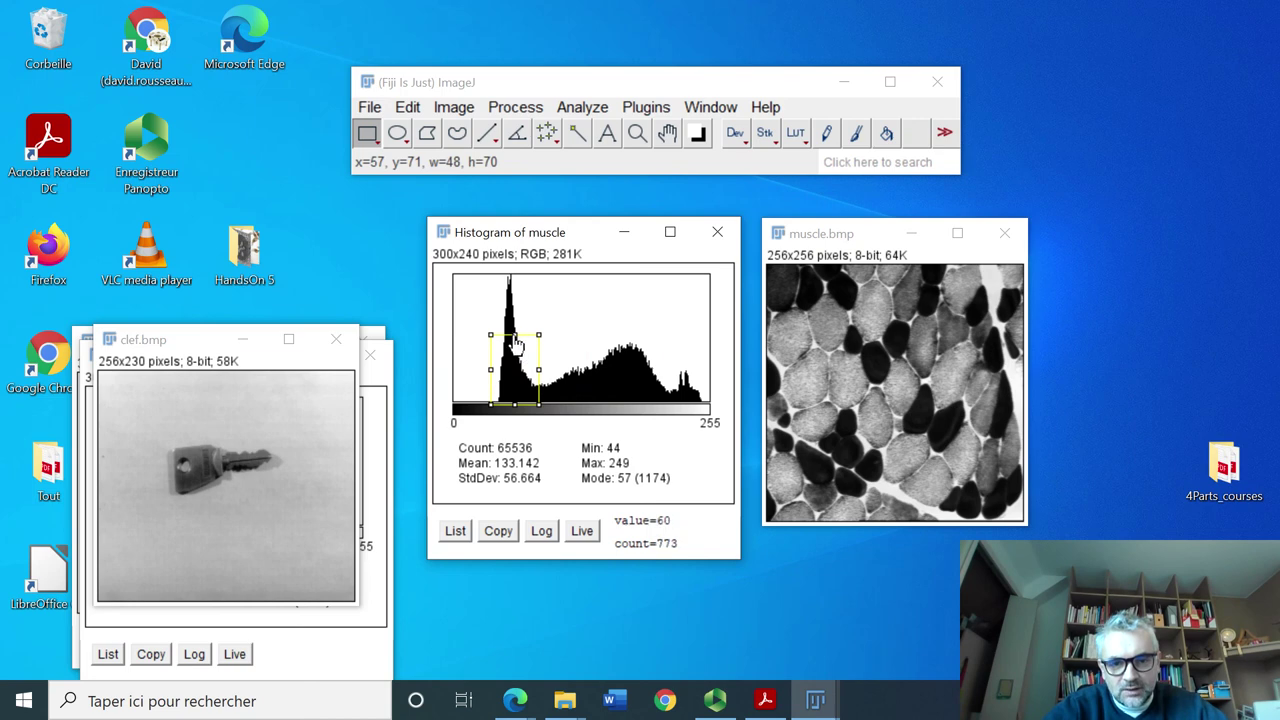
pyautogui.moveTo(508, 340); pyautogui.dragTo(508, 284)
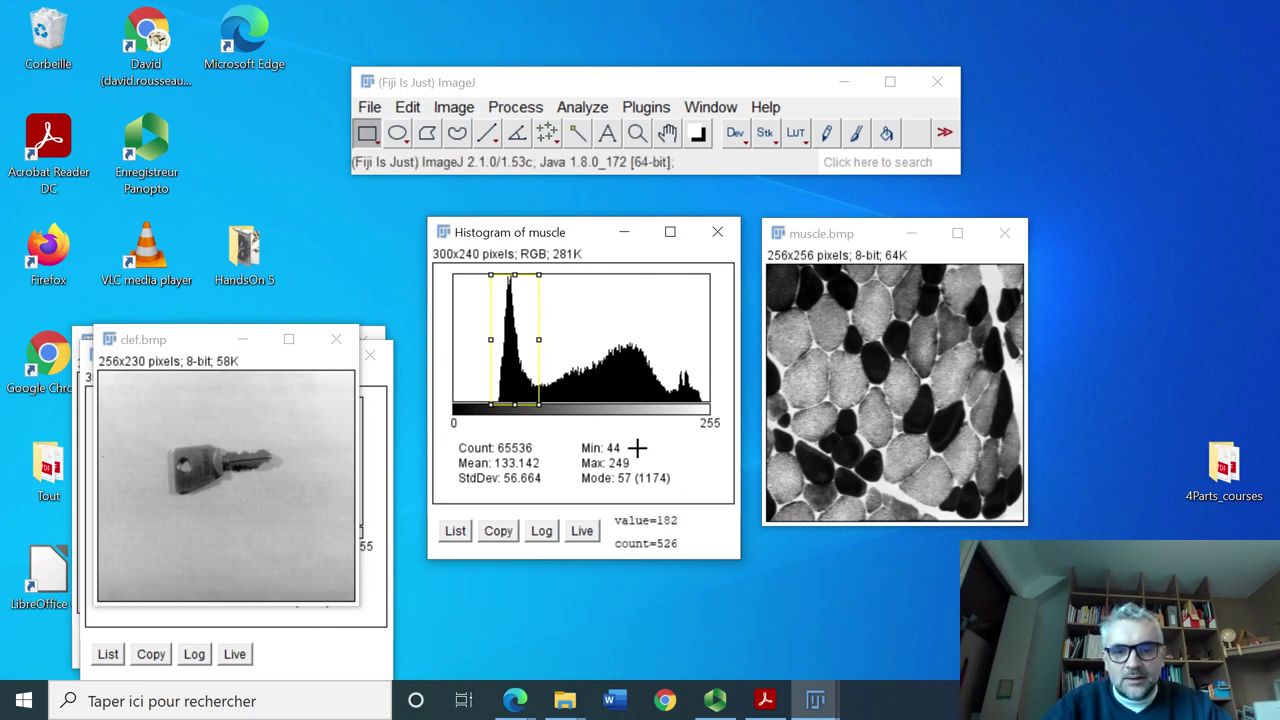
pyautogui.click(715, 700)
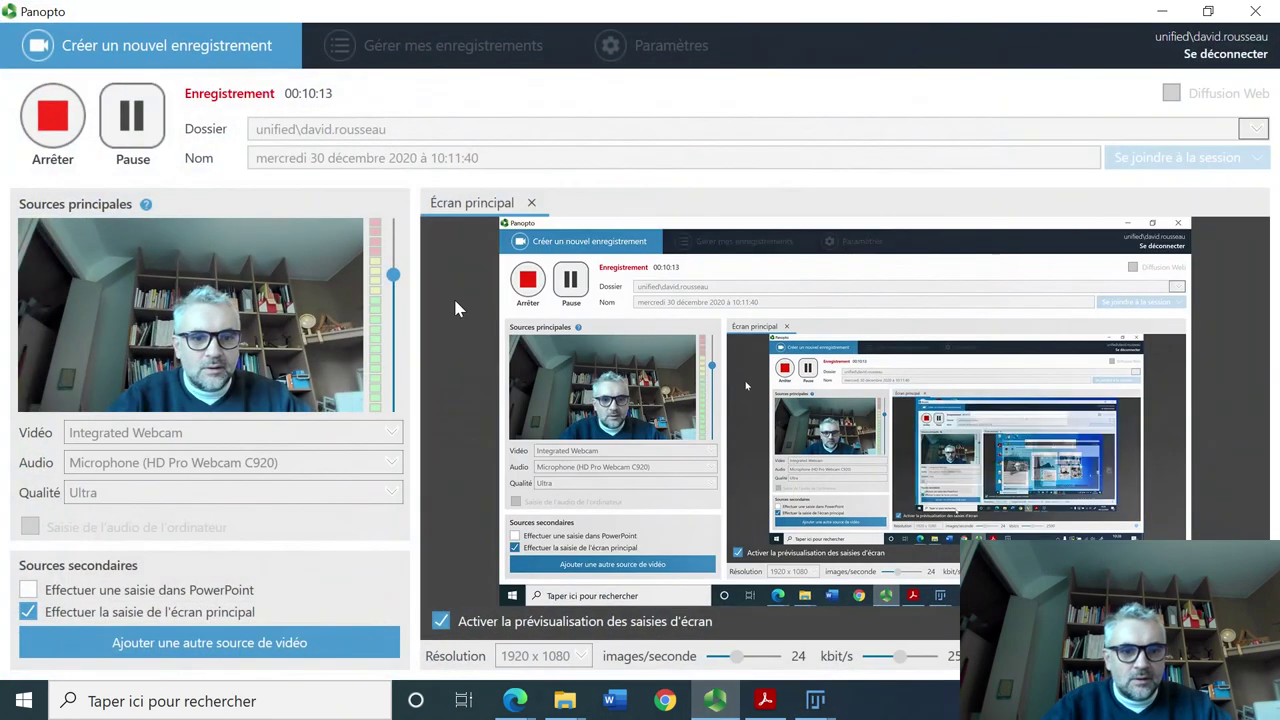